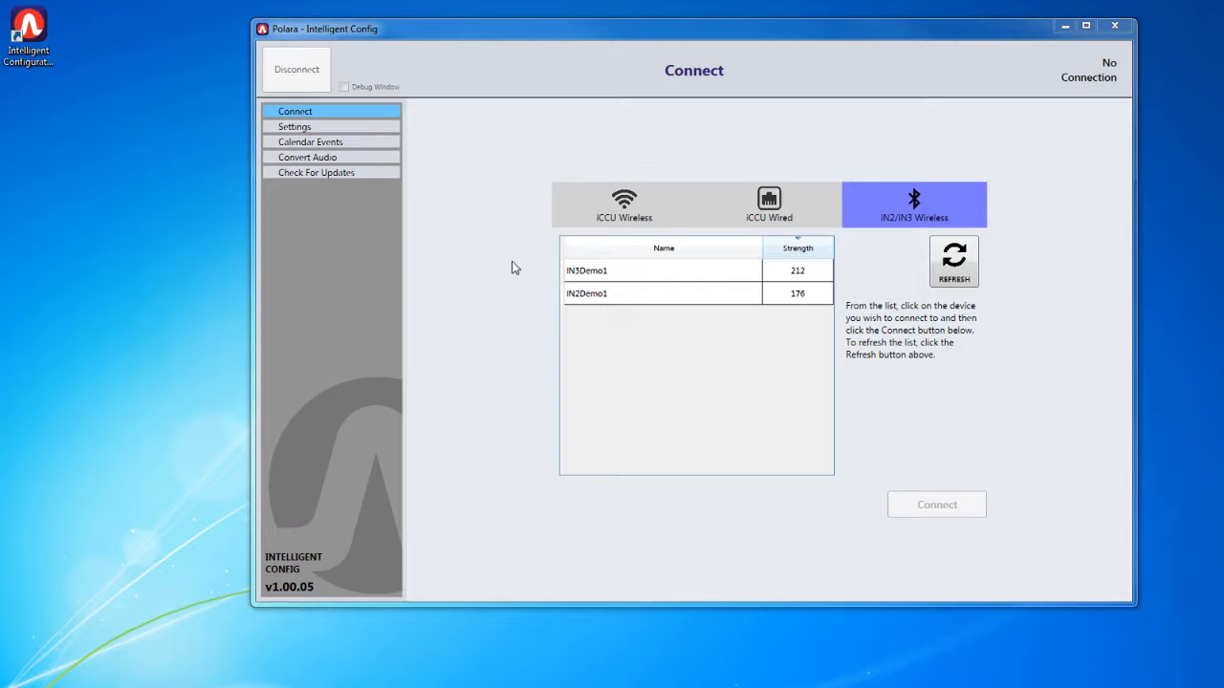
- Connect to the IN2Demo1 device, log in with the device password, and open the iCCU calendar events
left_click(594, 297)
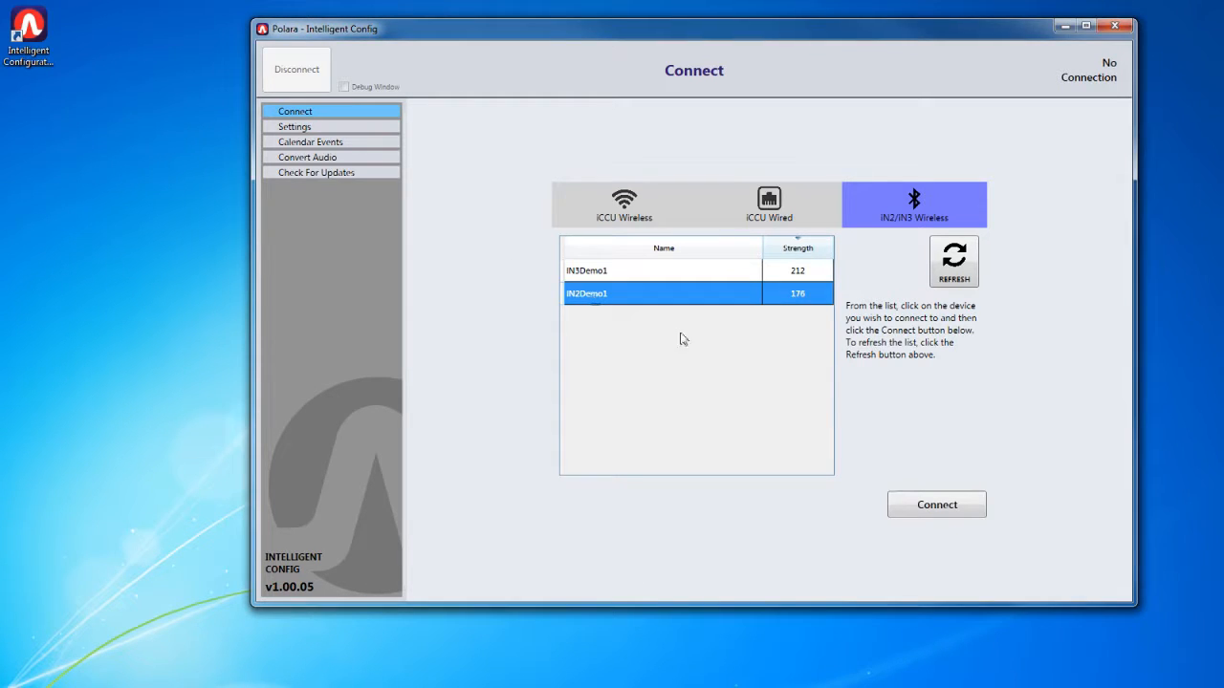
left_click(925, 508)
type("12")
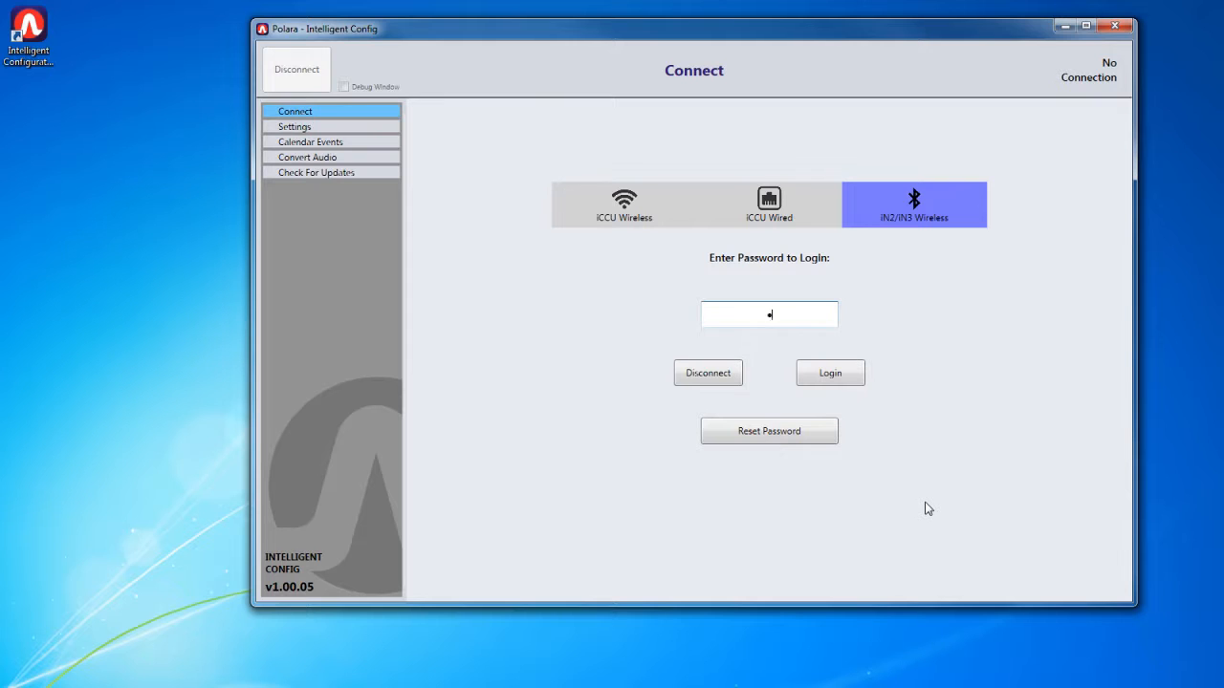
type("34")
key("Return")
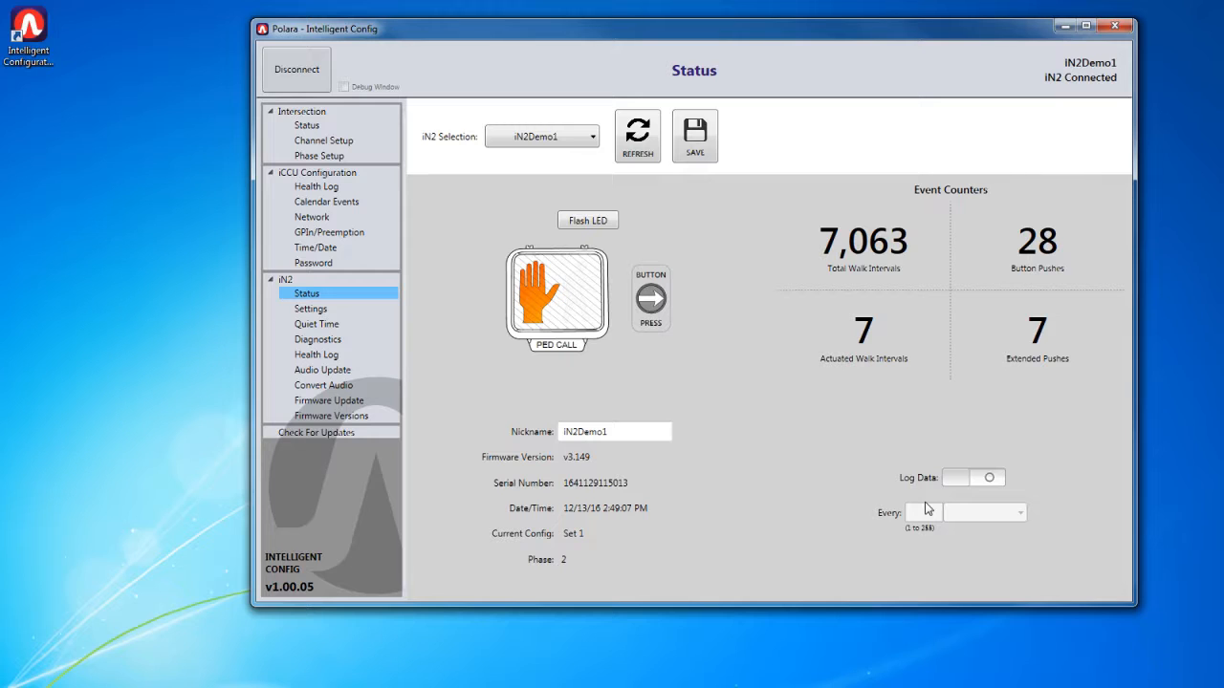
left_click(327, 201)
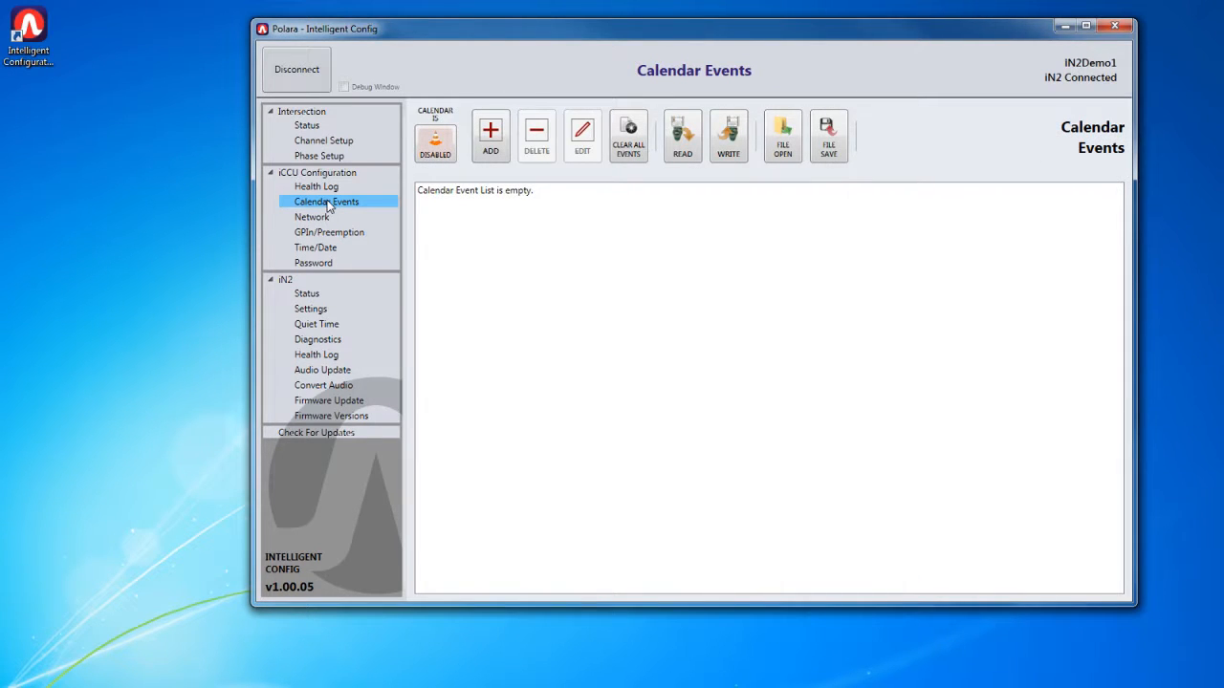
- Switch the connection from IN2Demo1 to IN3Demo1, entering the login password, and open its calendar events
left_click(296, 75)
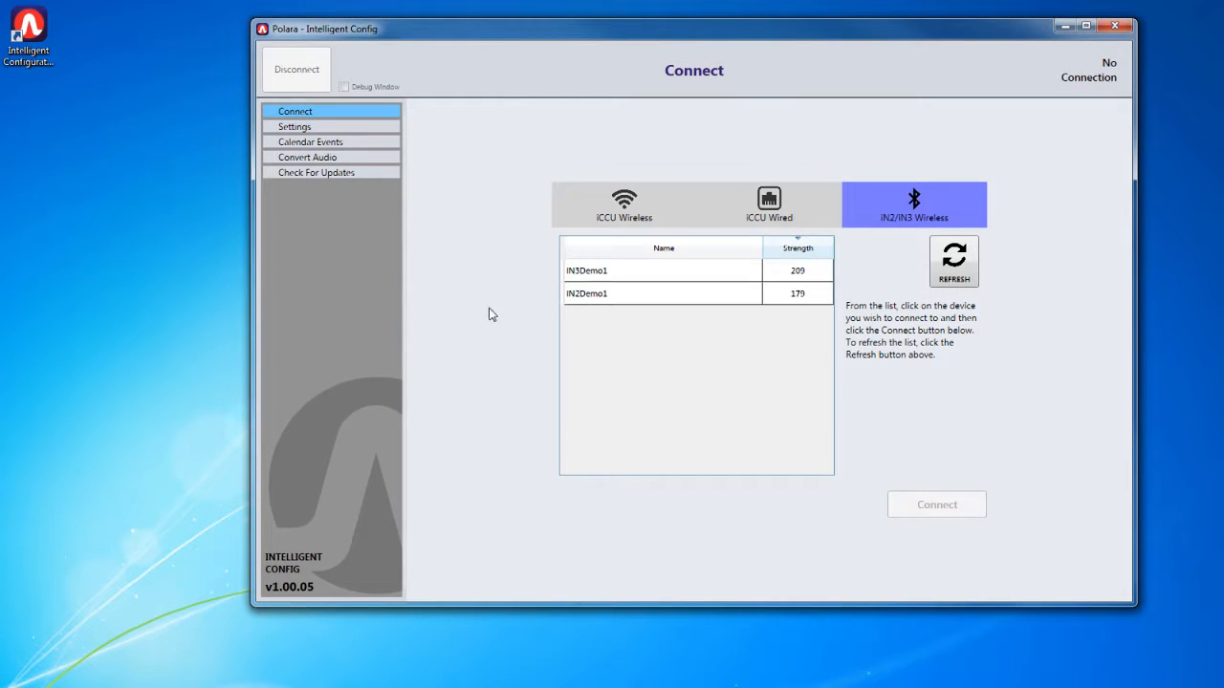
left_click(602, 268)
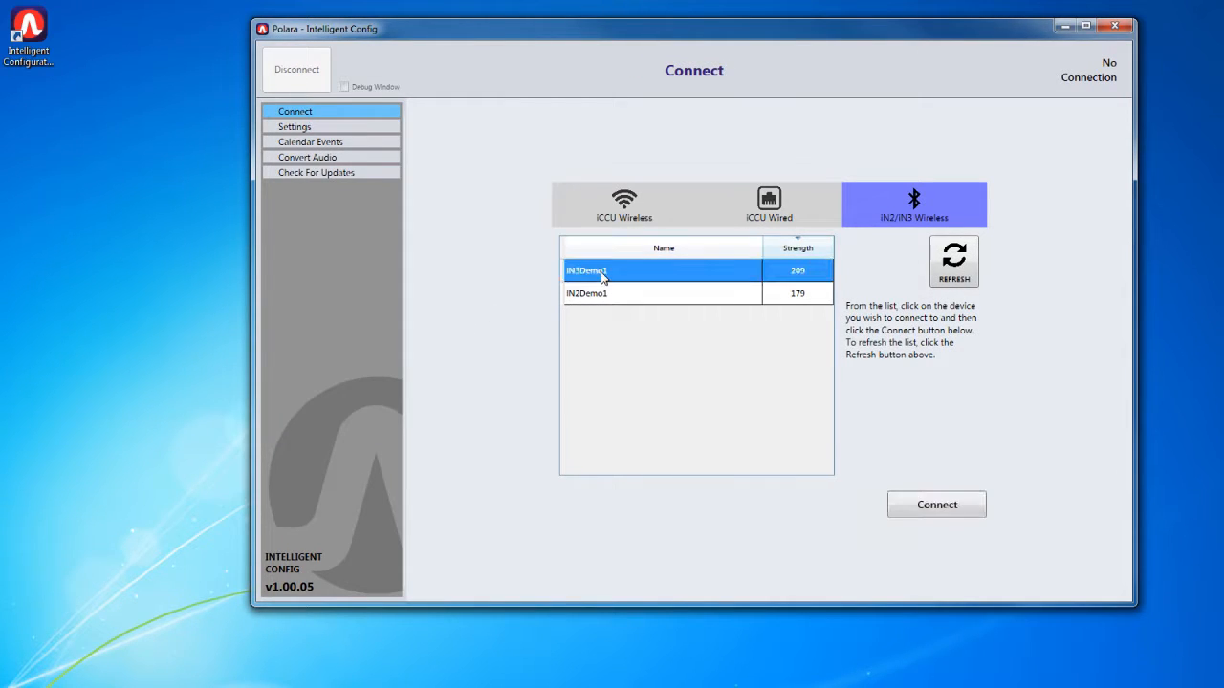
left_click(957, 507)
type("*")
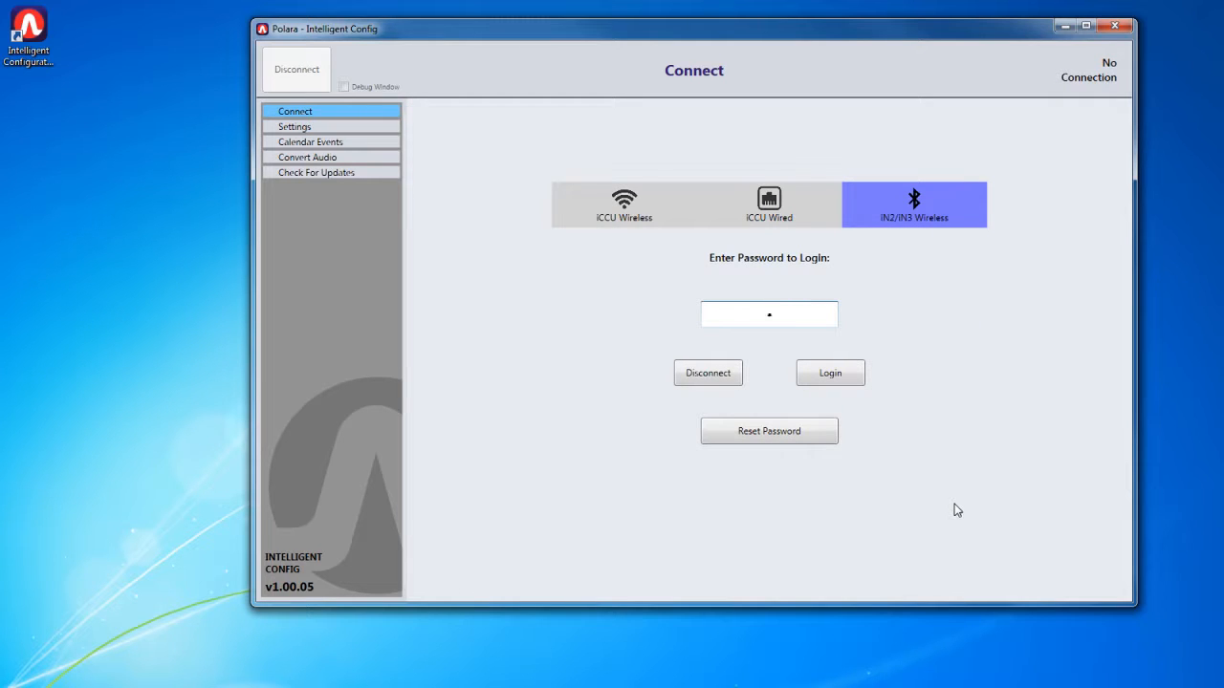
type("**")
key("Return")
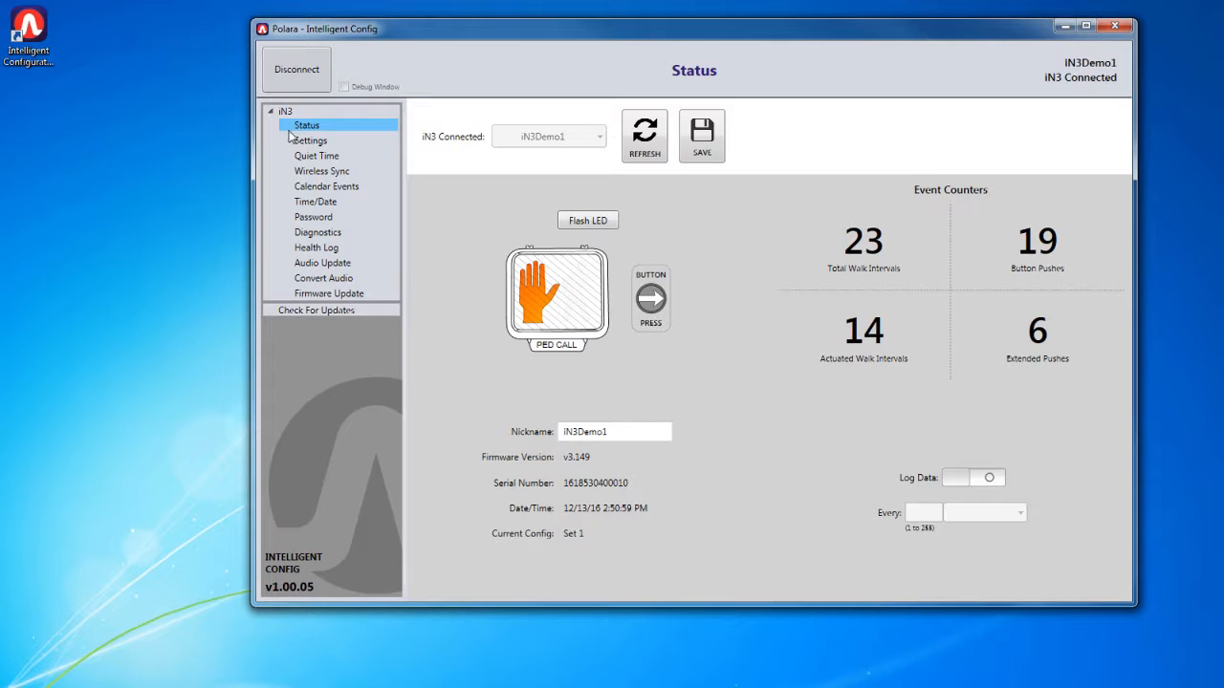
left_click(336, 187)
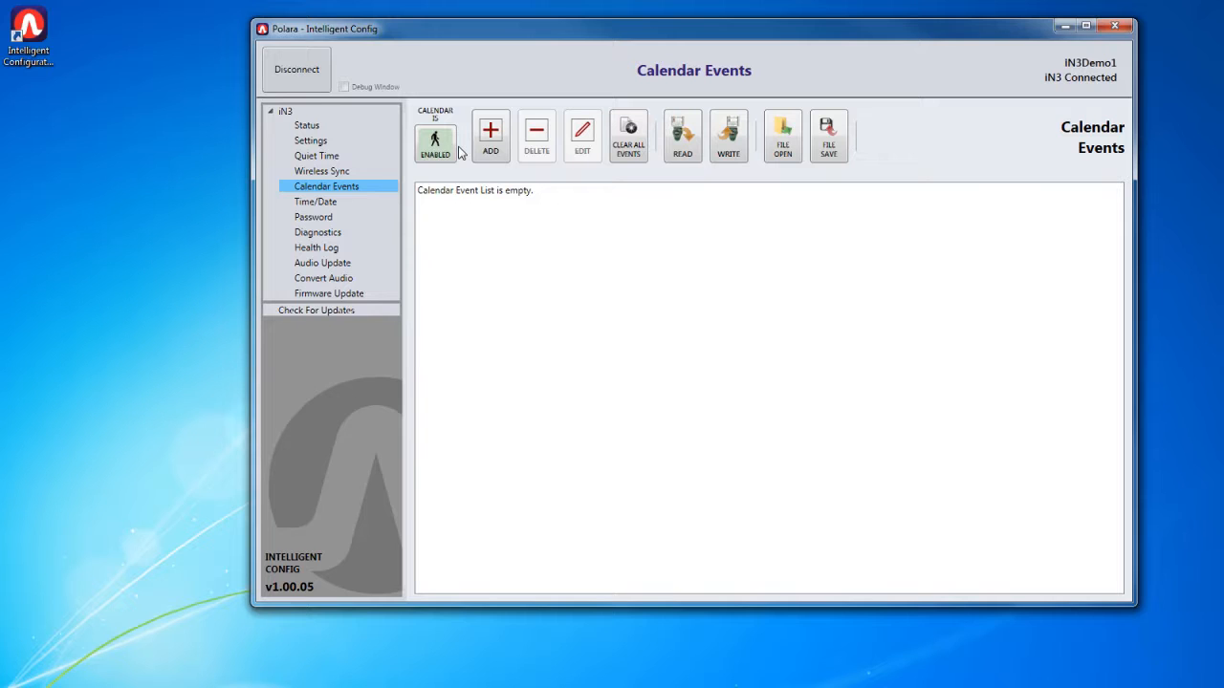
- Turn on the Quiet Time function for IN3Demo1, with a start time of 8:00 PM and an end time of 4:00 AM
left_click(316, 156)
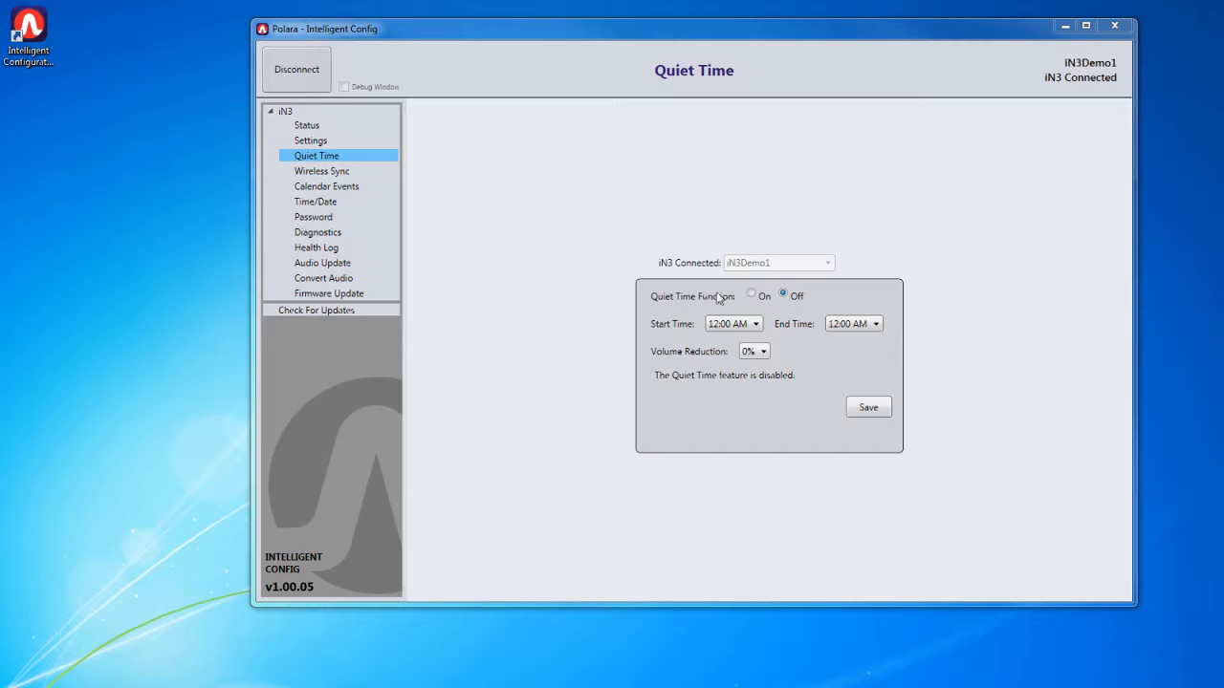
left_click(753, 296)
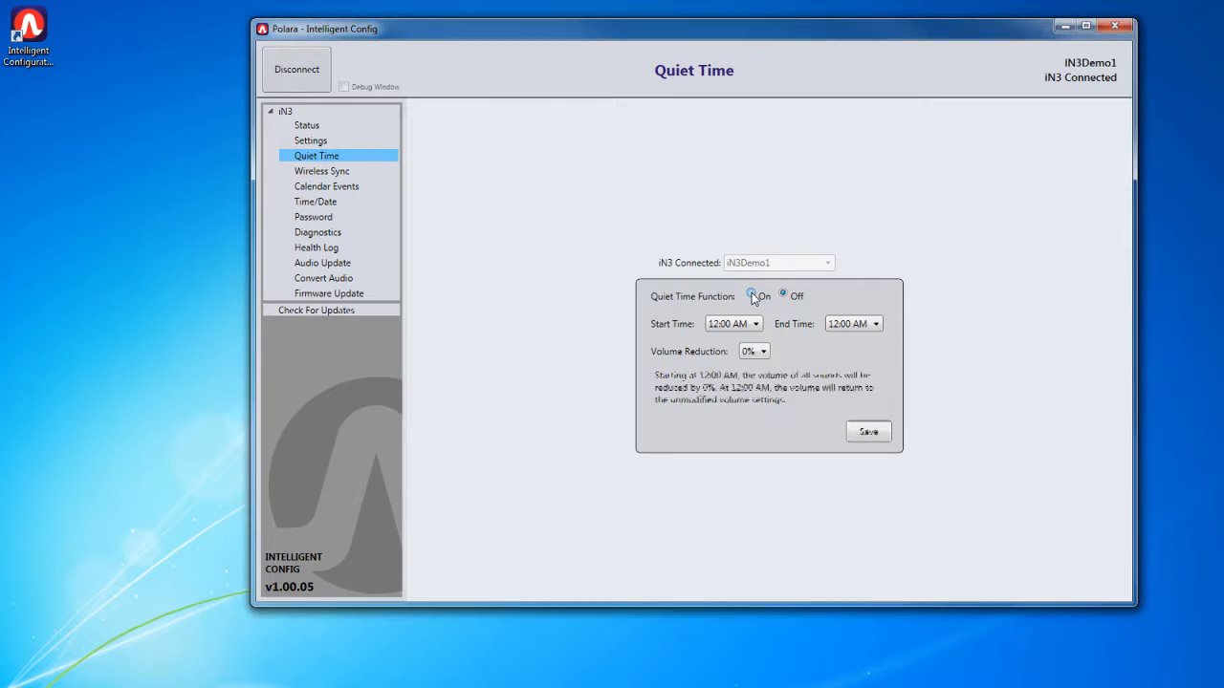
left_click(757, 324)
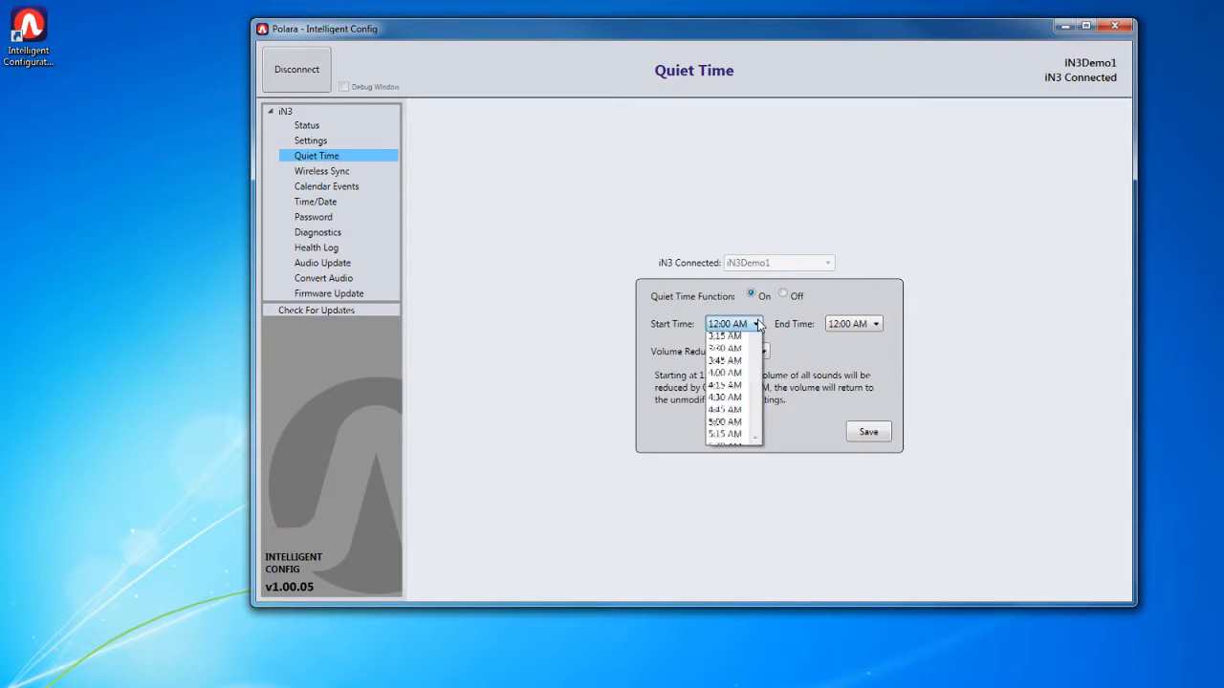
scroll(739, 387, "down", 10)
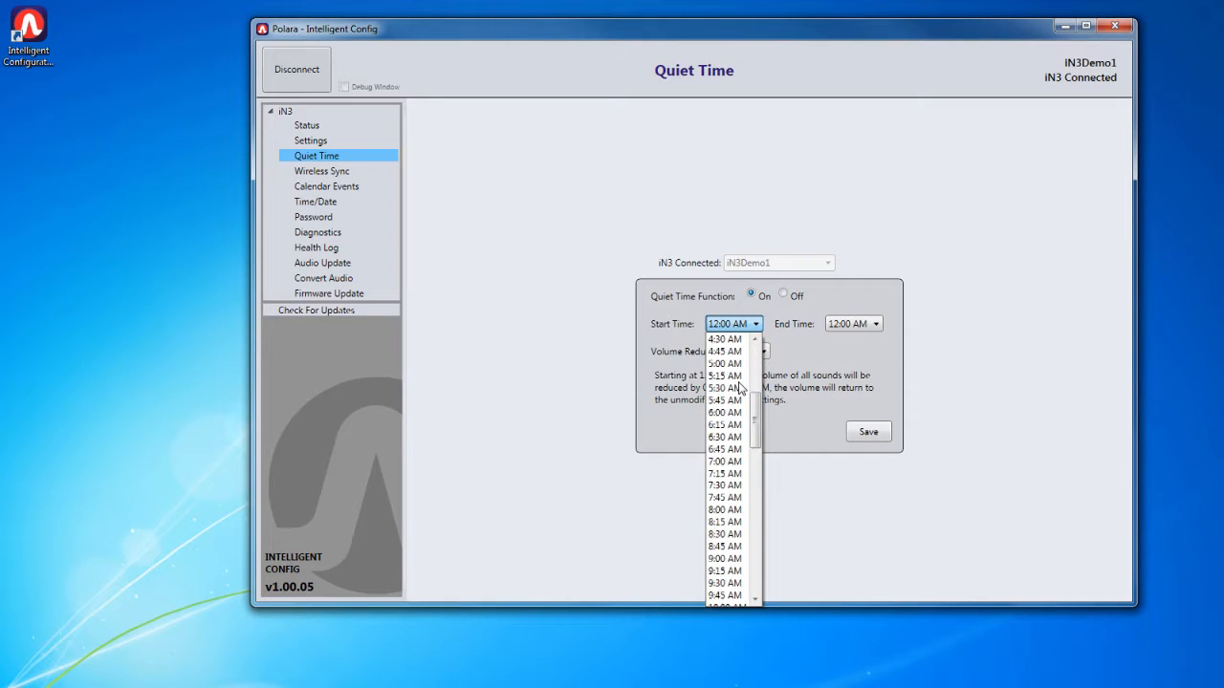
scroll(739, 406, "down", 11)
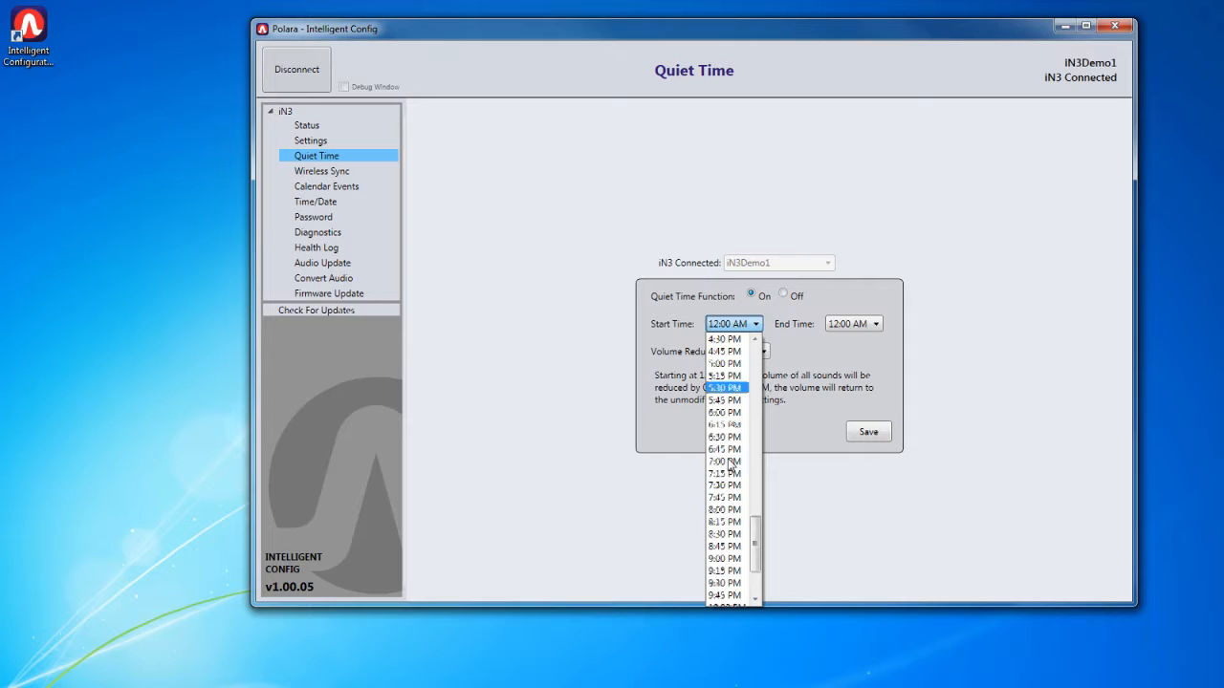
left_click(734, 511)
left_click(869, 327)
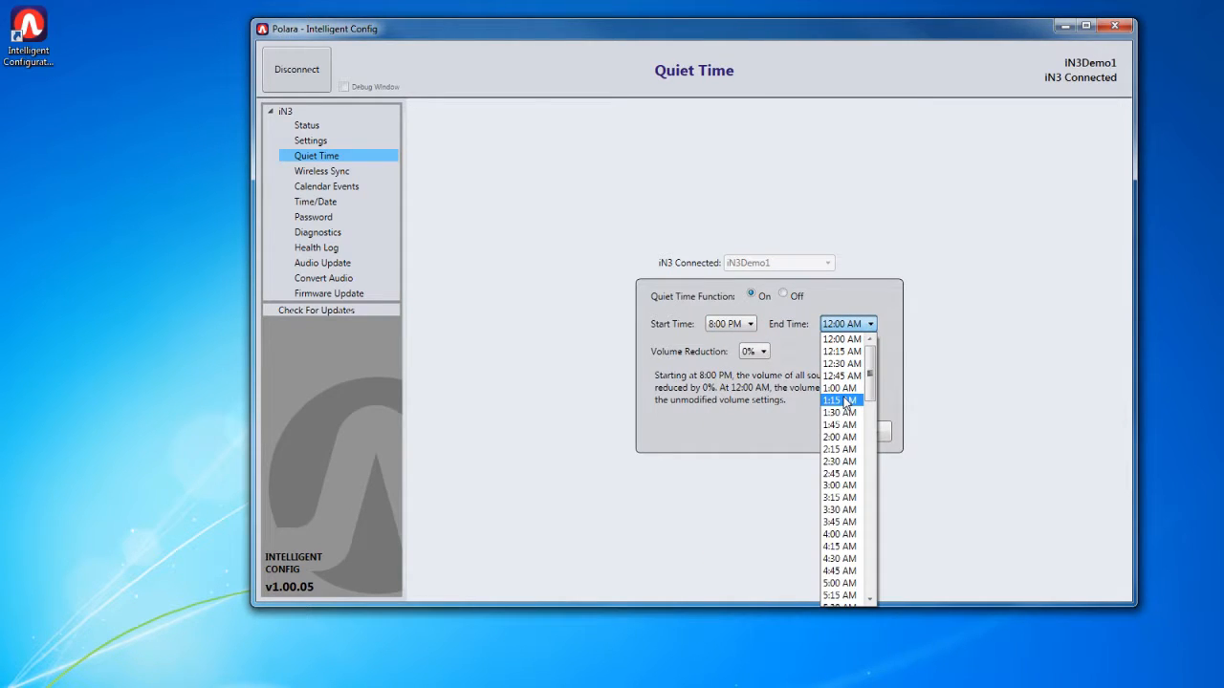
scroll(845, 403, "down", 1)
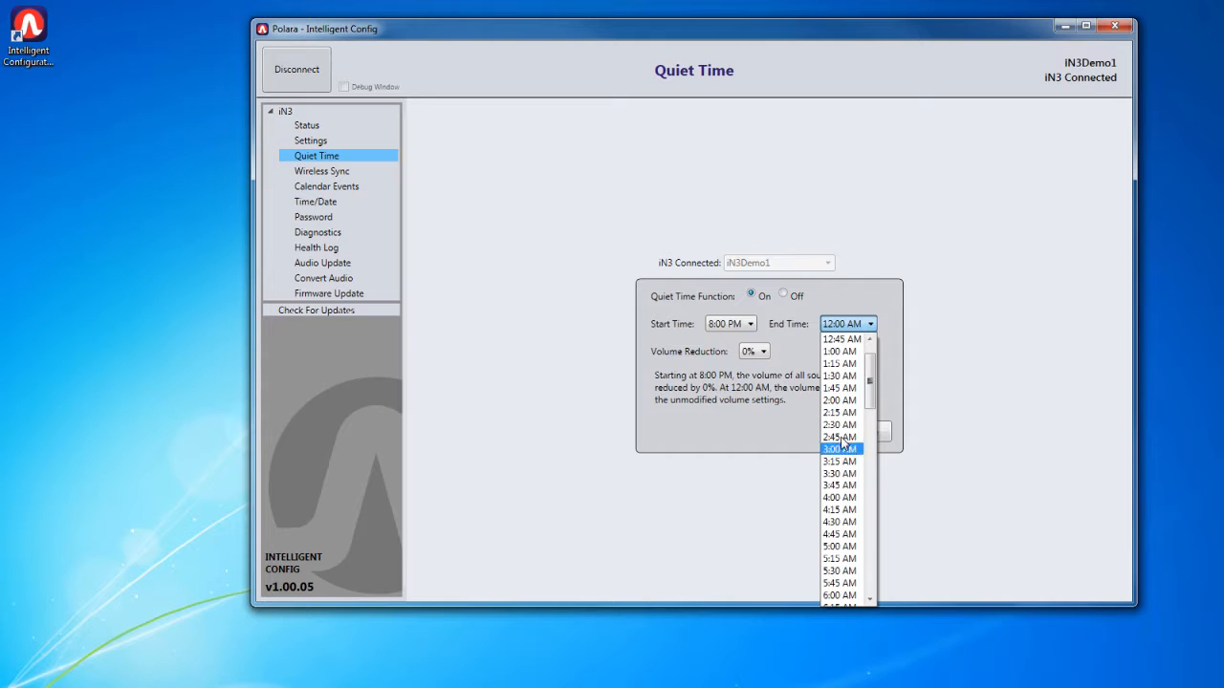
left_click(844, 504)
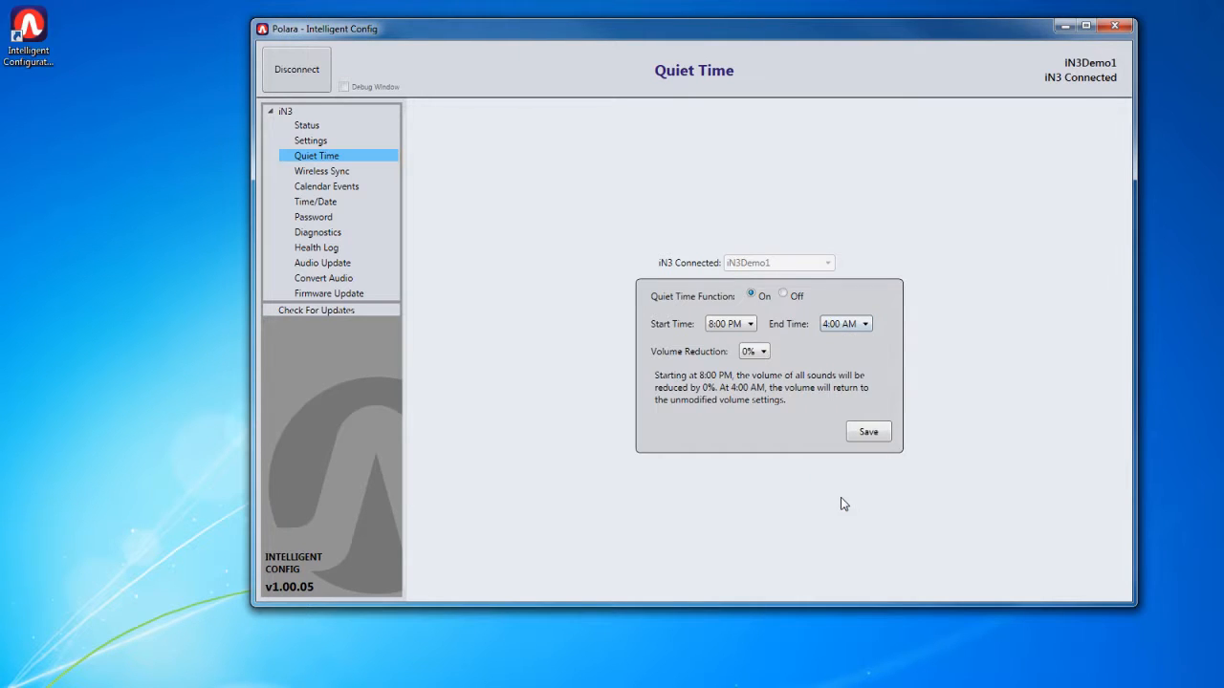
- Set the Quiet Time volume reduction to 50% and save the Quiet Time settings
left_click(764, 353)
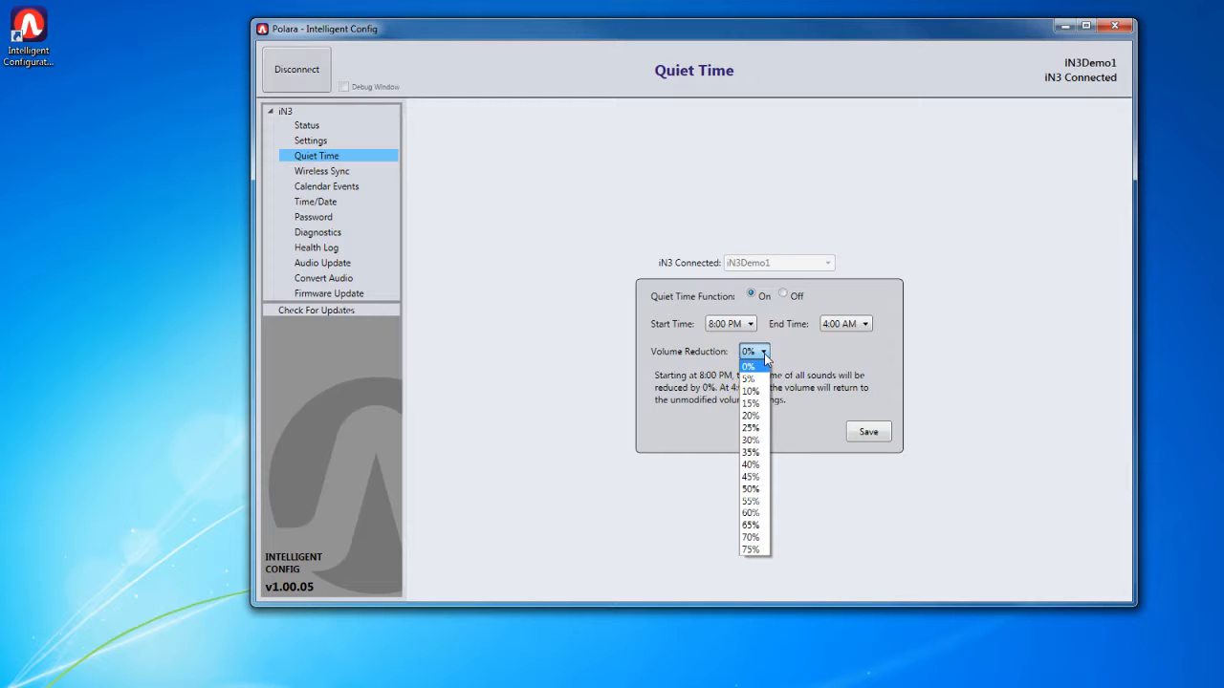
left_click(759, 490)
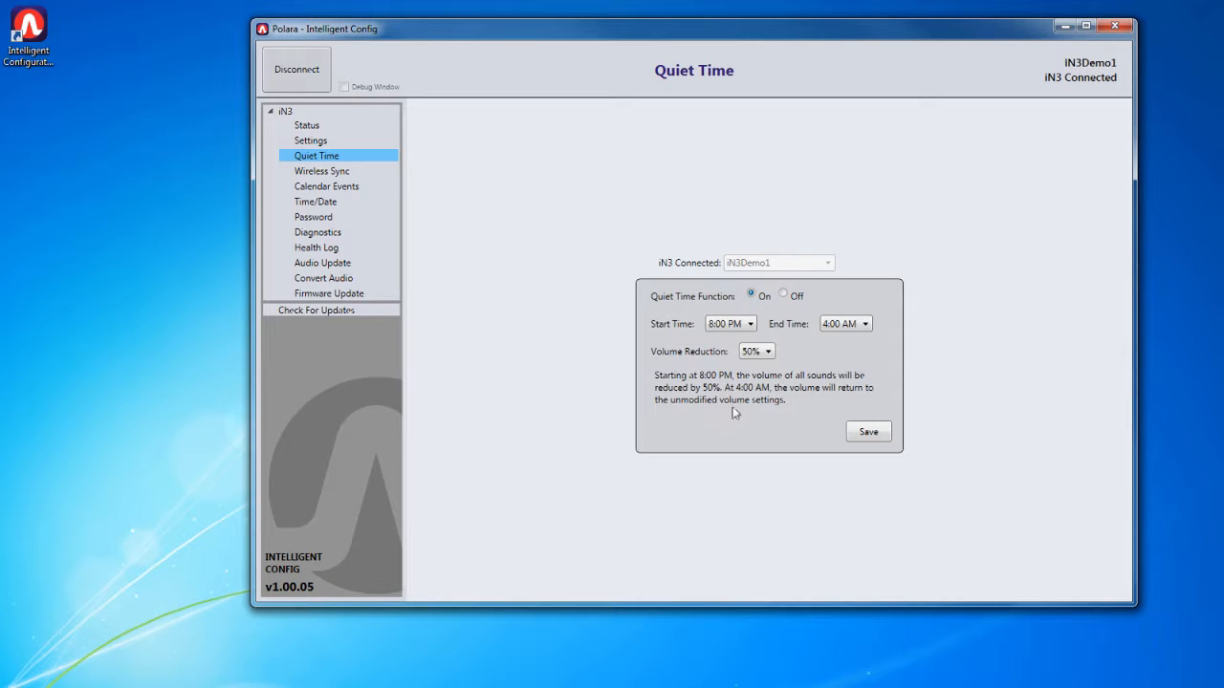
left_click(867, 432)
- Enable the calendar for IN3Demo1 and begin a new weekly event with Saturday as the day
left_click(332, 190)
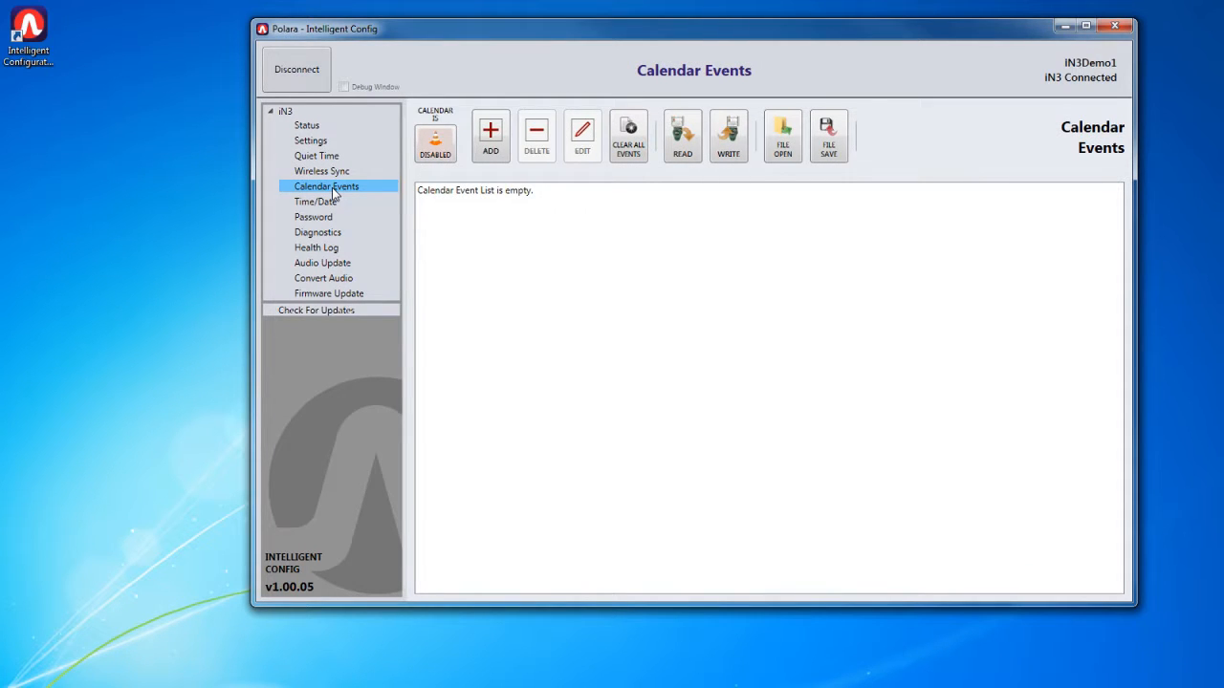
left_click(436, 153)
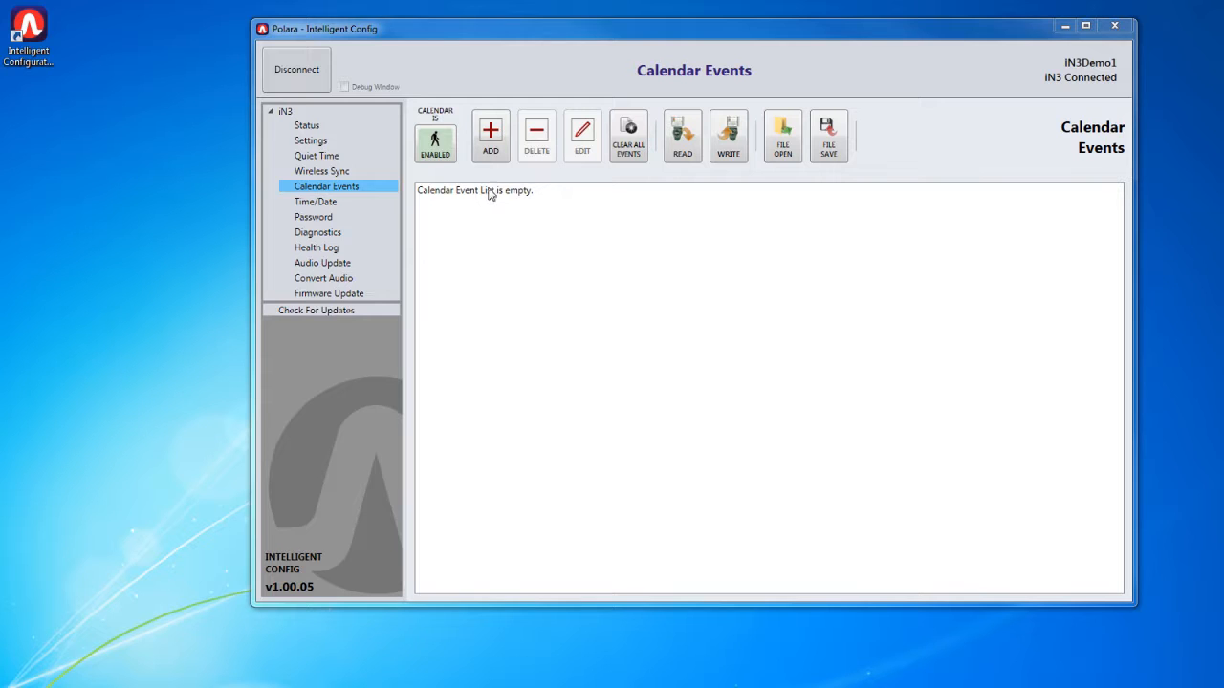
left_click(491, 153)
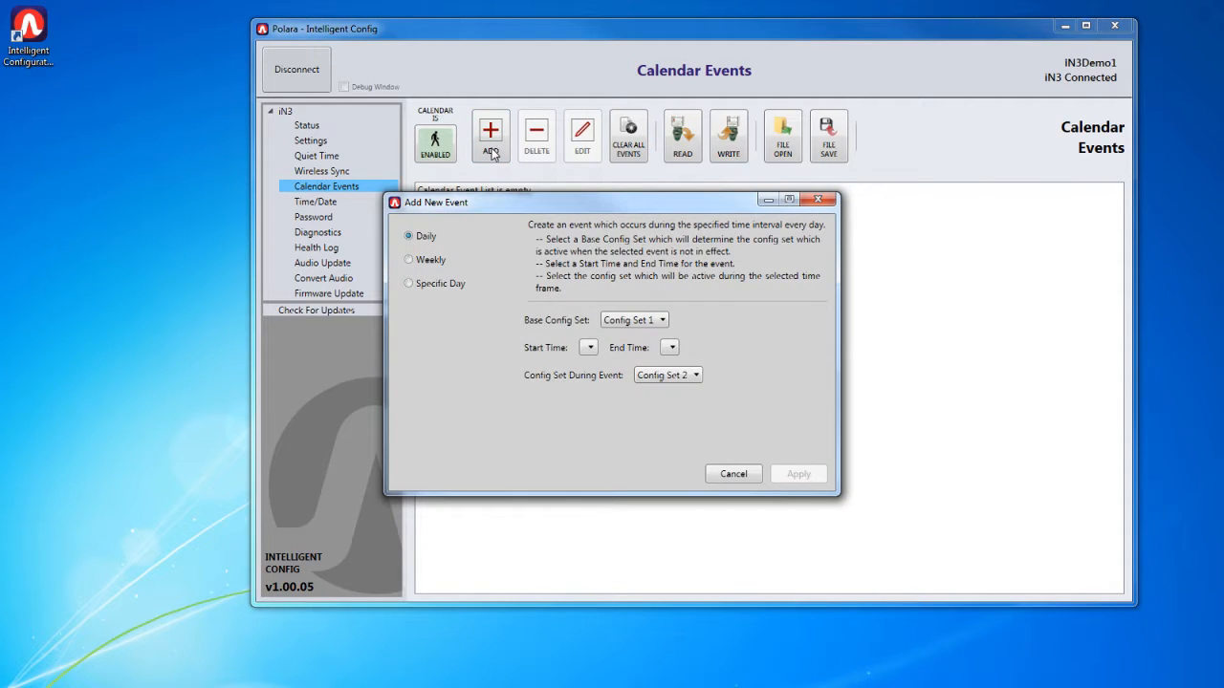
left_click(432, 260)
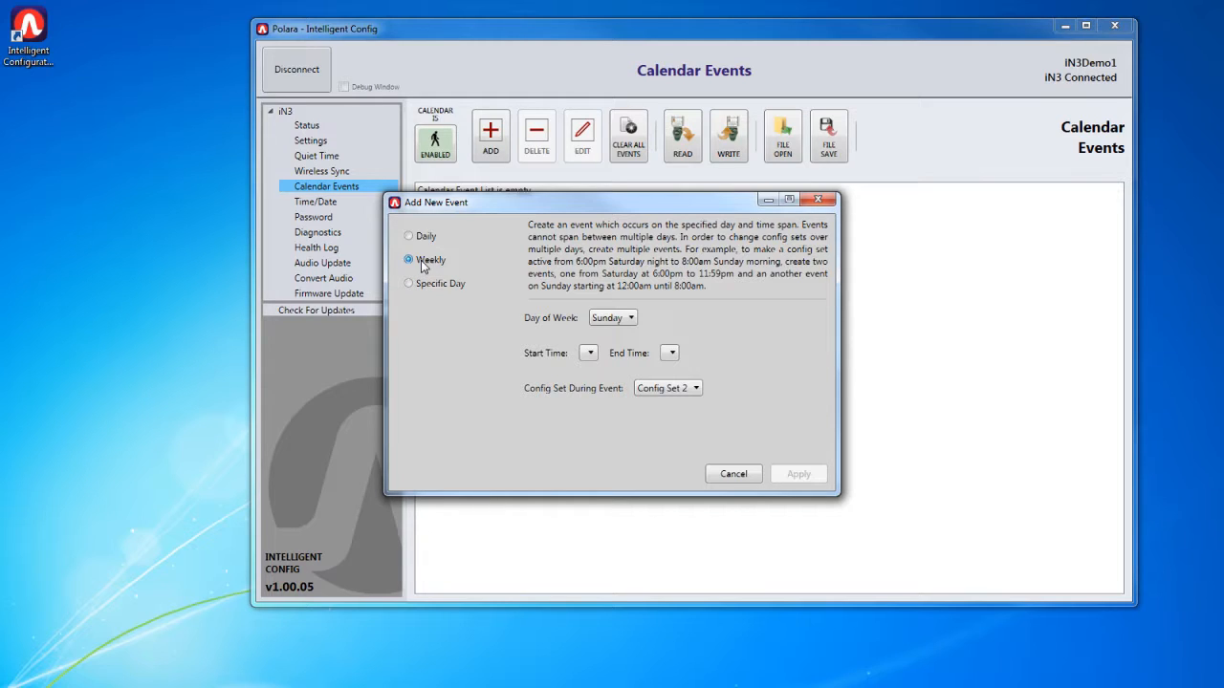
left_click(630, 320)
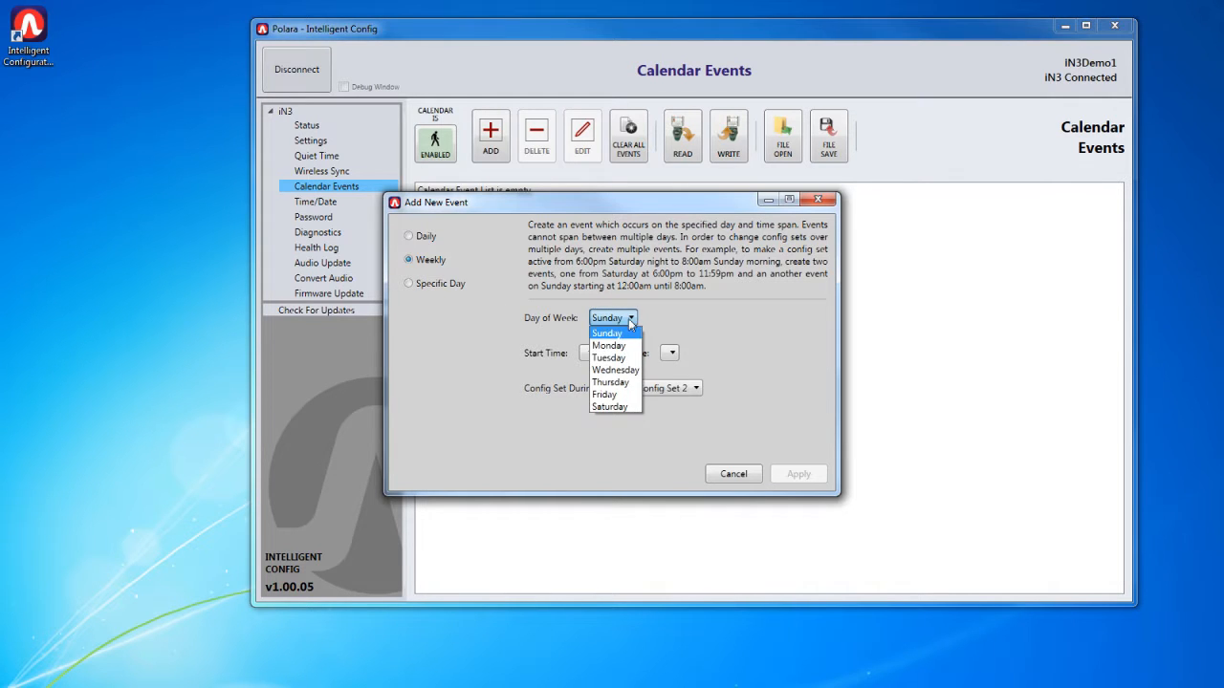
left_click(615, 411)
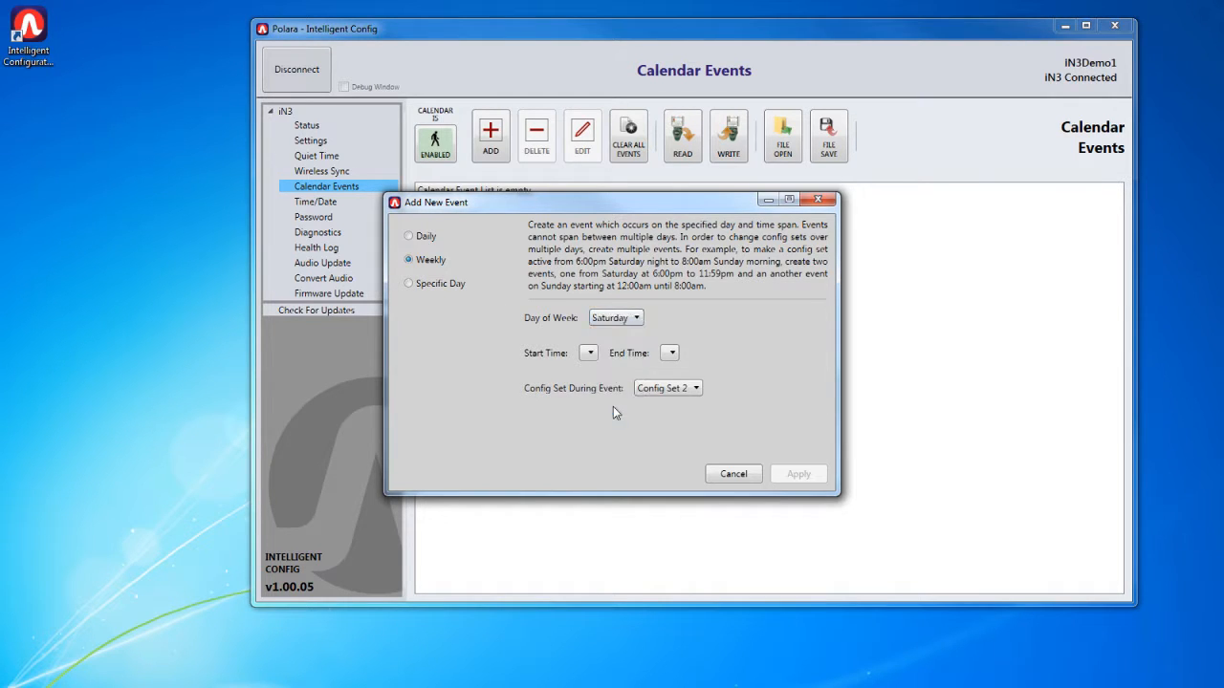
- Set the Saturday event's start time to 4:00 PM and its end time to 10:00 PM
left_click(590, 352)
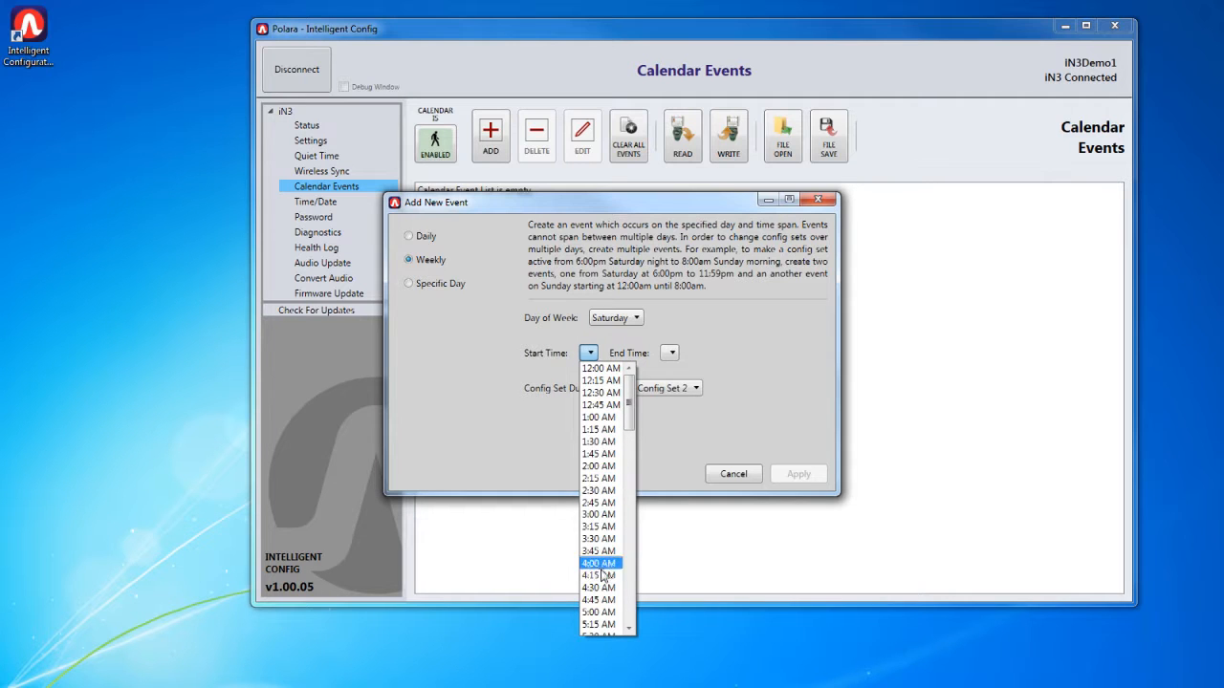
scroll(602, 549, "down", 20)
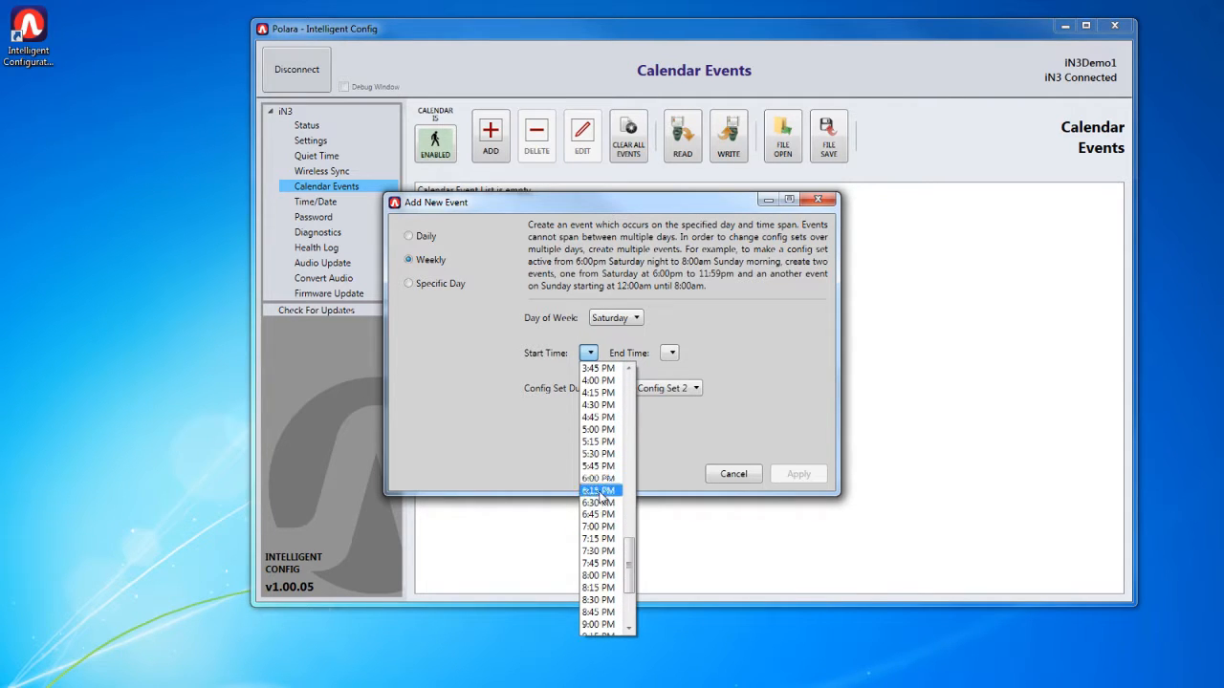
left_click(600, 381)
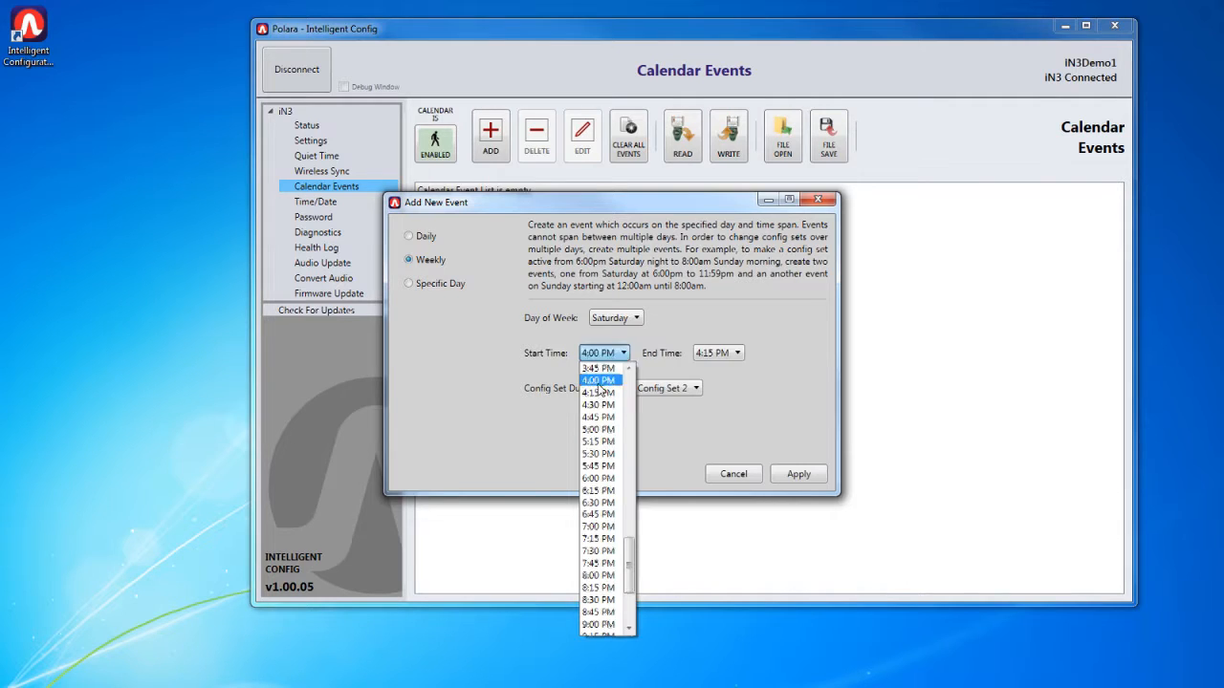
left_click(733, 353)
scroll(722, 559, "down", 10)
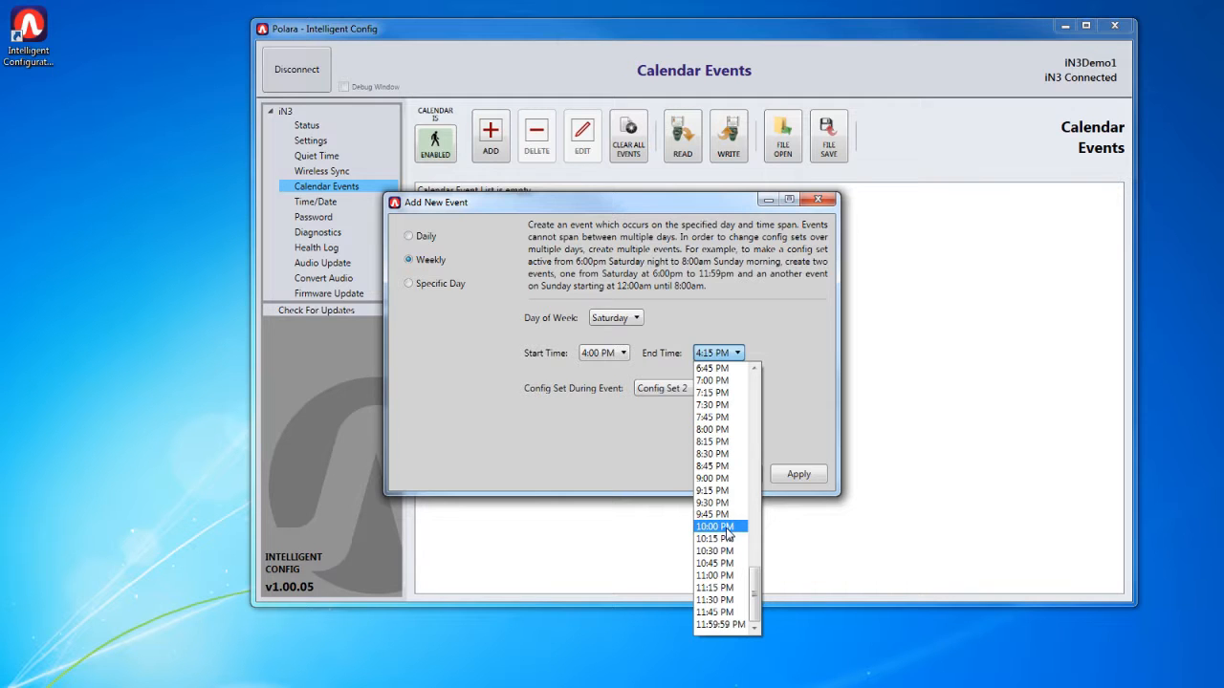
left_click(726, 527)
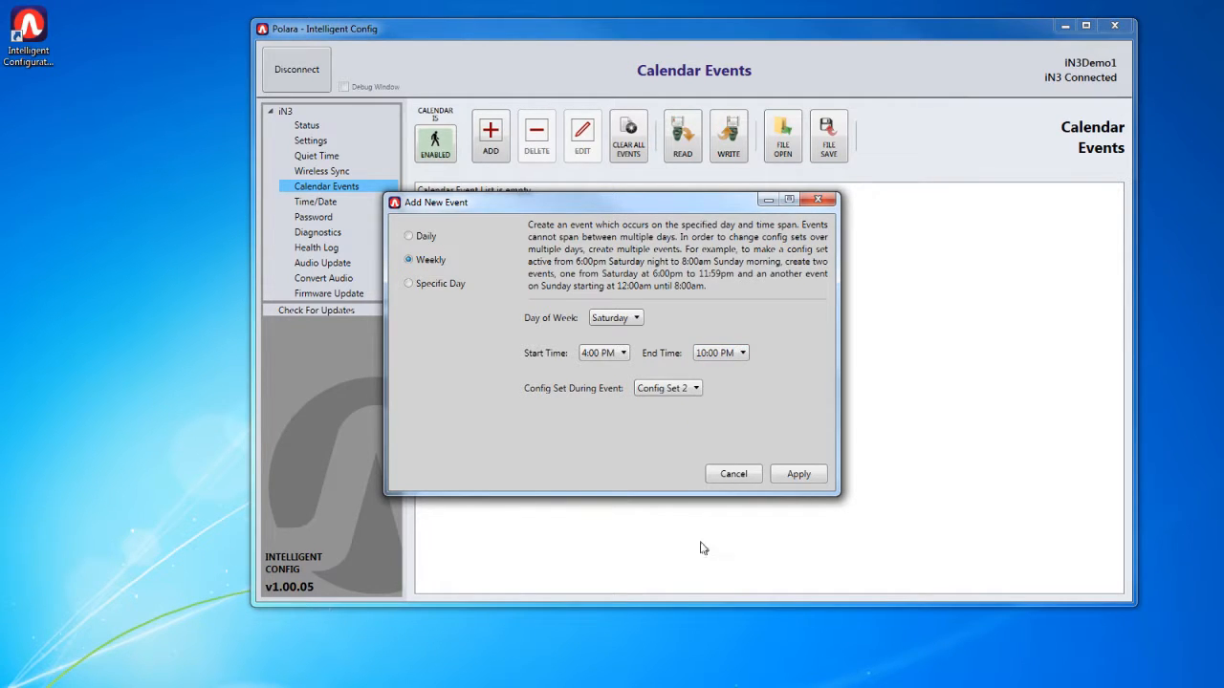
- Choose Config Set 2 as the config set during the event and apply the new event
left_click(694, 392)
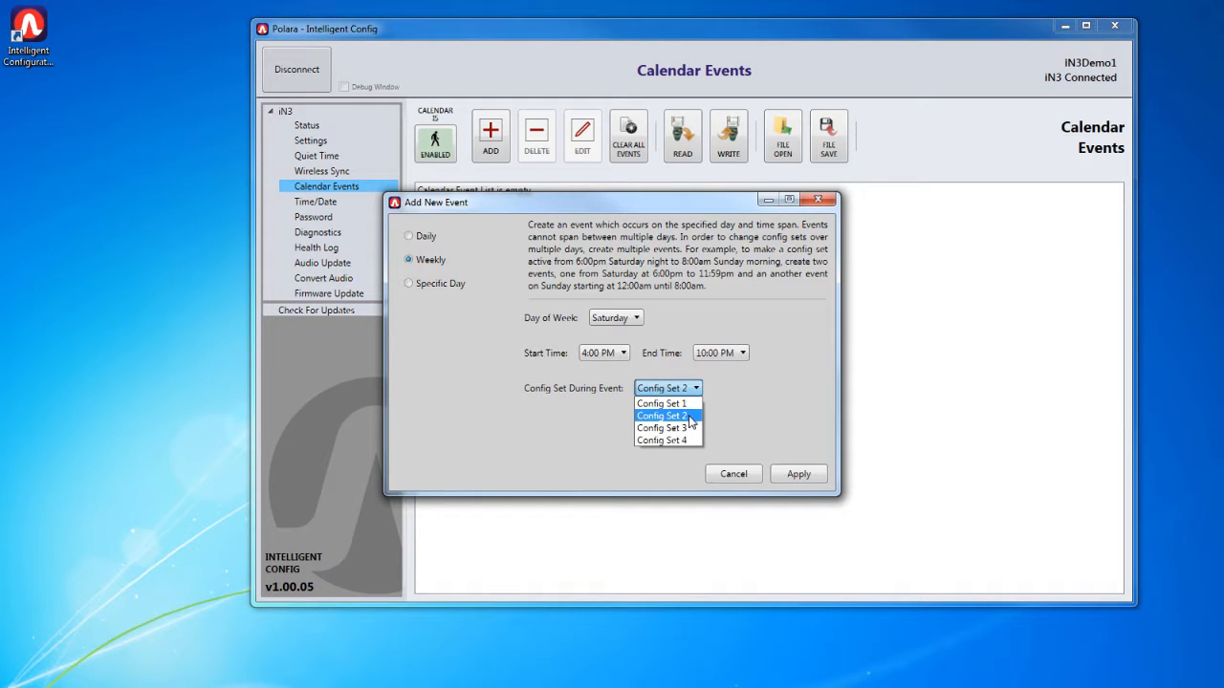
left_click(690, 416)
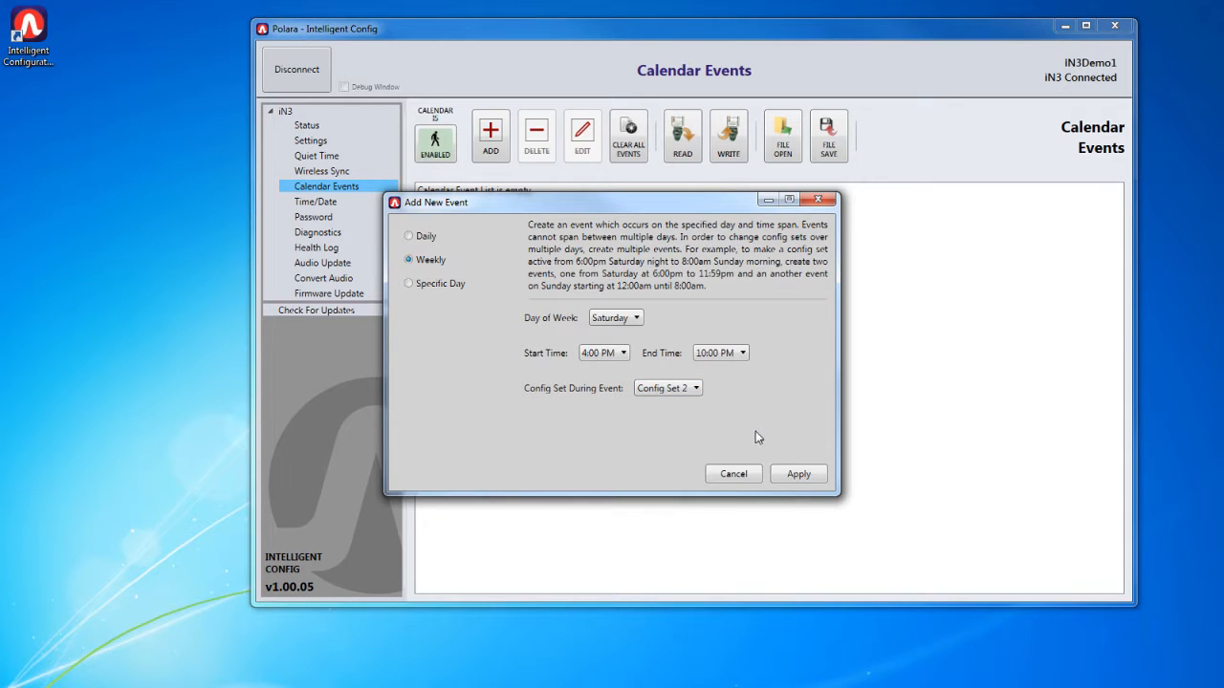
left_click(801, 474)
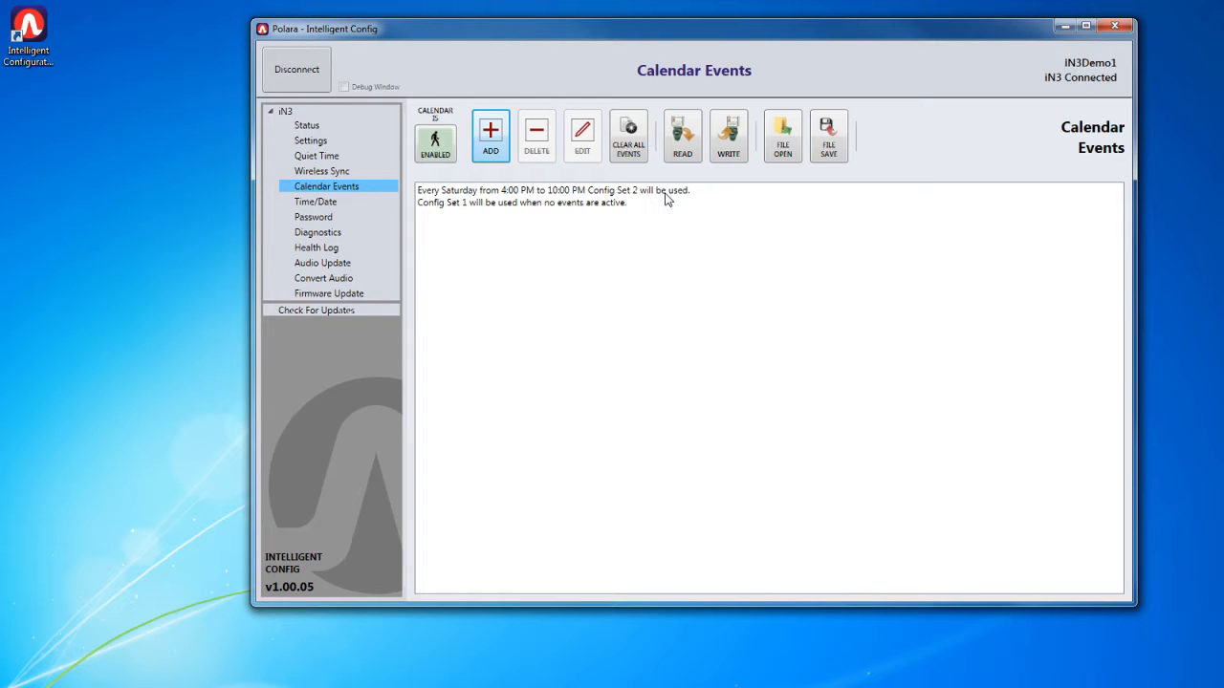
- Write the calendar events to the connected device
left_click(736, 150)
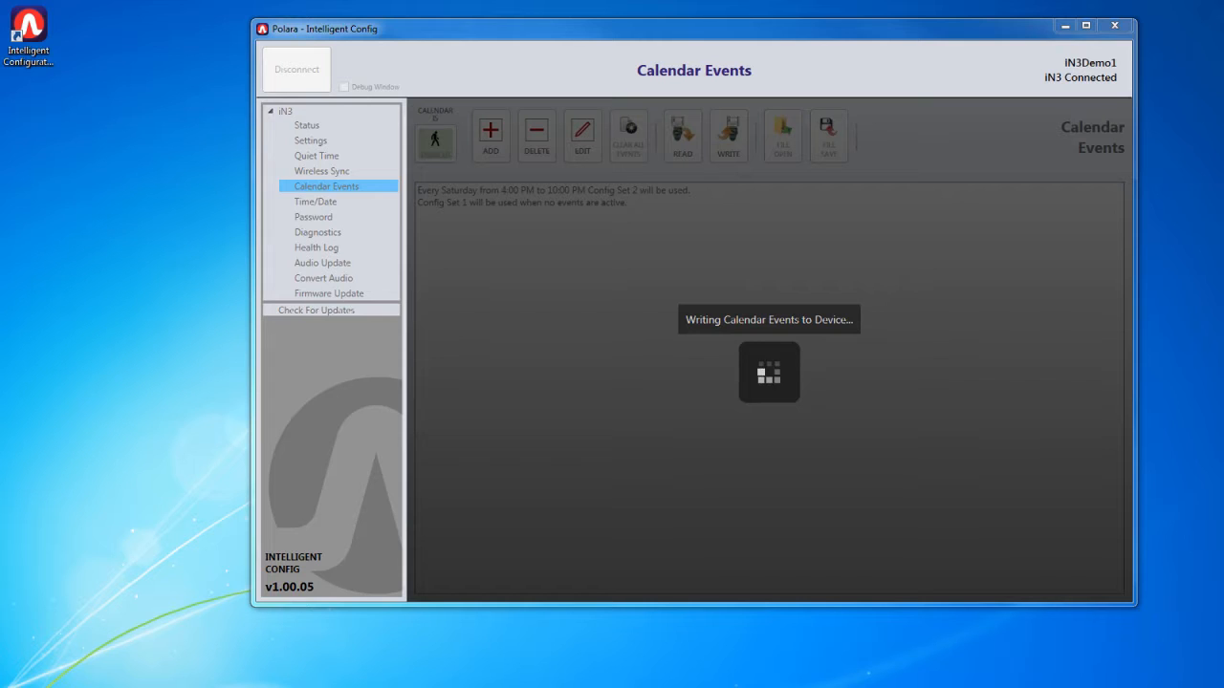
left_click_drag(354, 559, 644, 257)
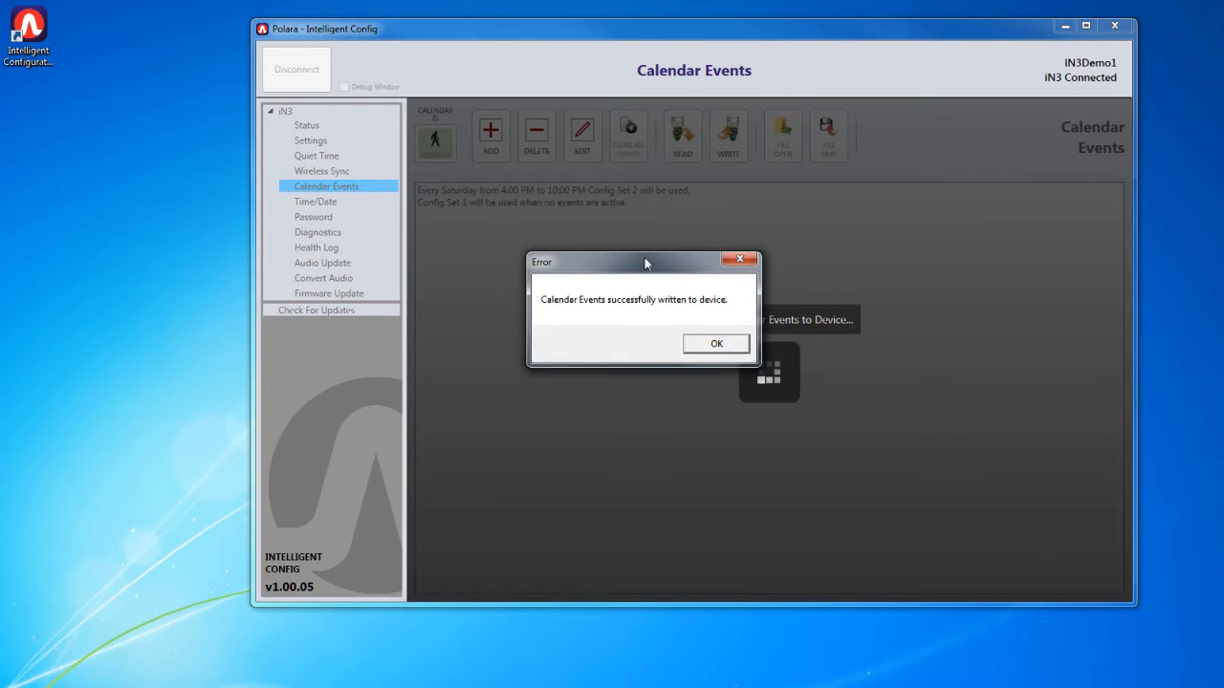
- Dismiss the write message, clear all events from the calendar list, and read the events back from the connected device
left_click(710, 343)
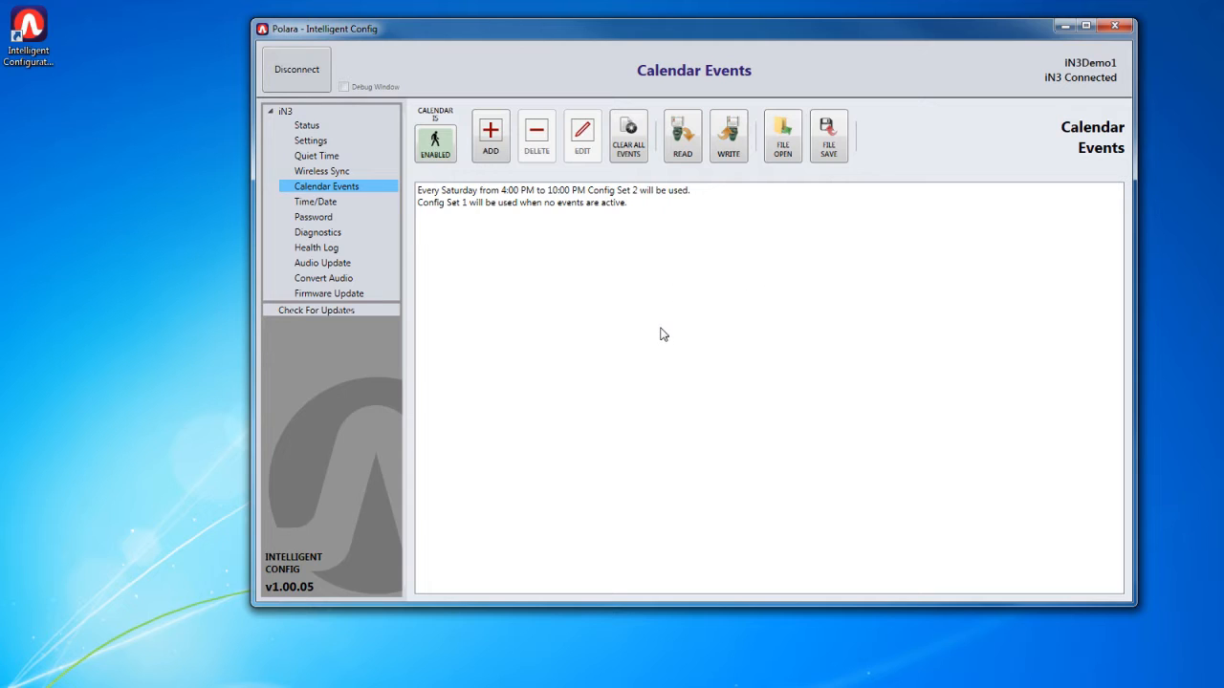
left_click(637, 157)
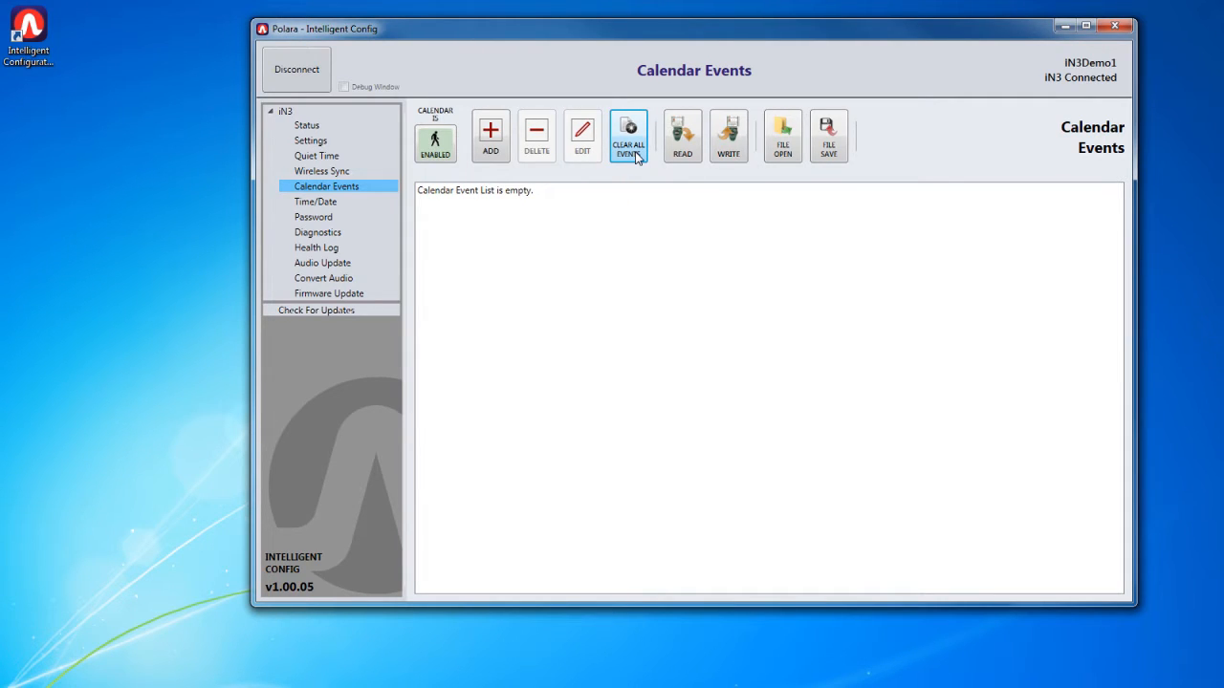
left_click(684, 156)
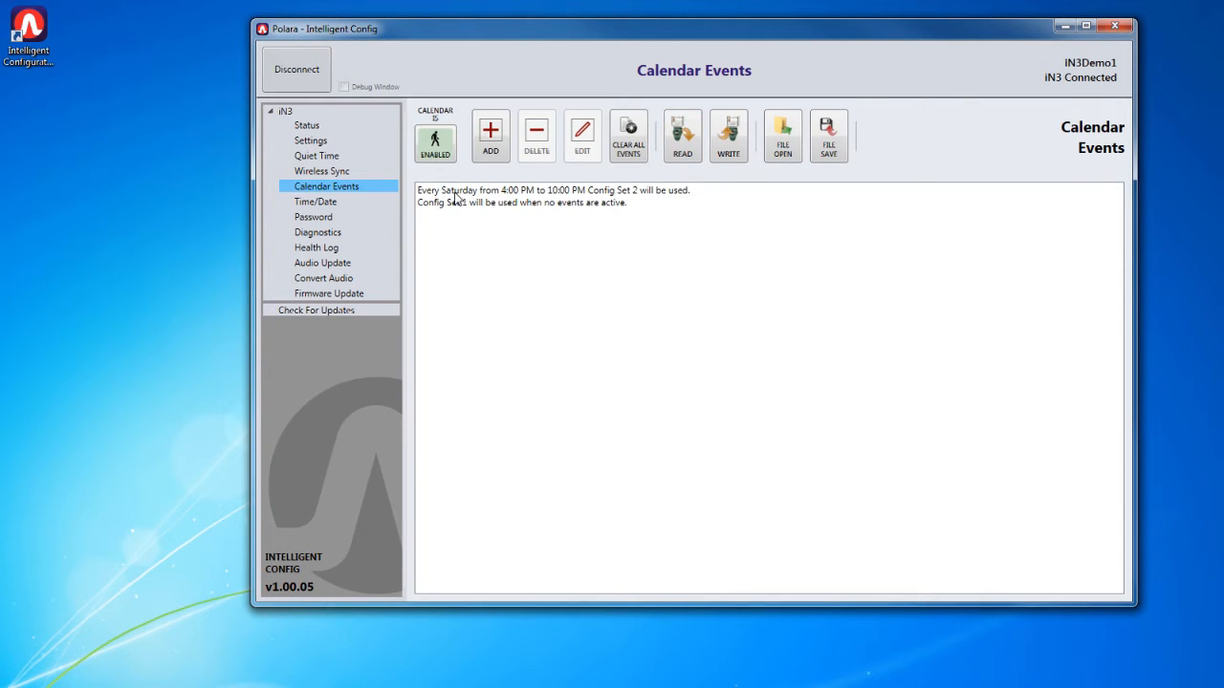
- Open the weekly Saturday event for editing to review its day, times and config set, and close it again
left_click(562, 196)
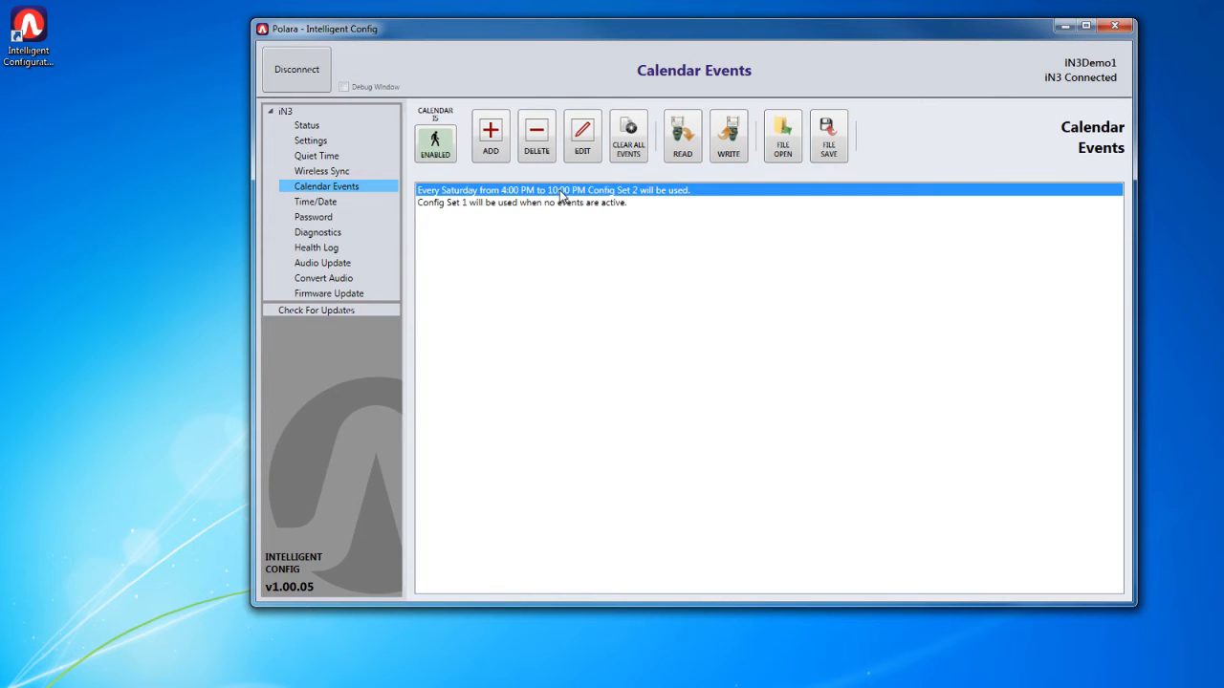
left_click(590, 141)
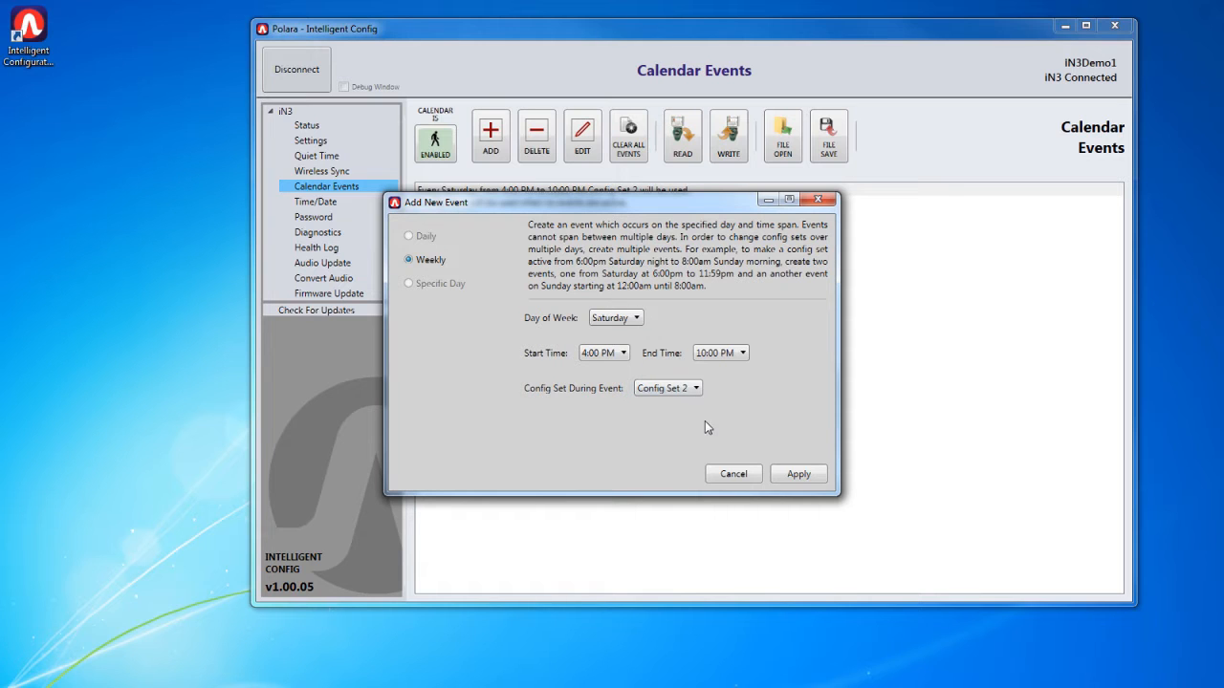
left_click(793, 475)
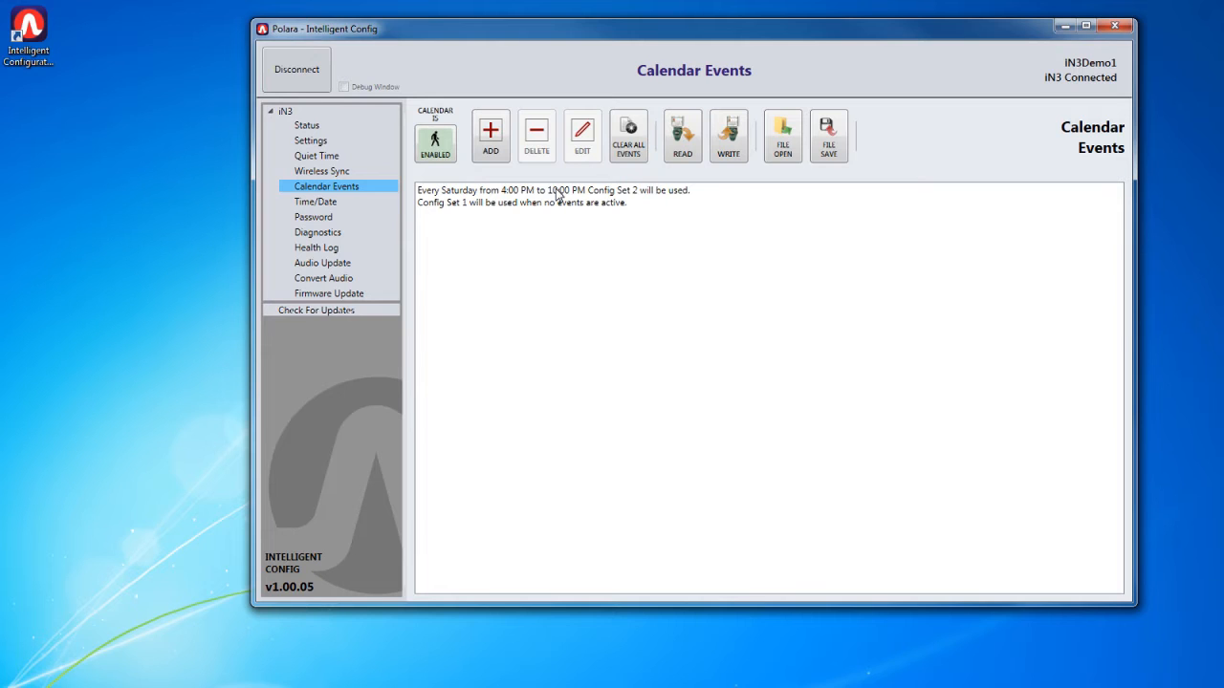
left_click(558, 196)
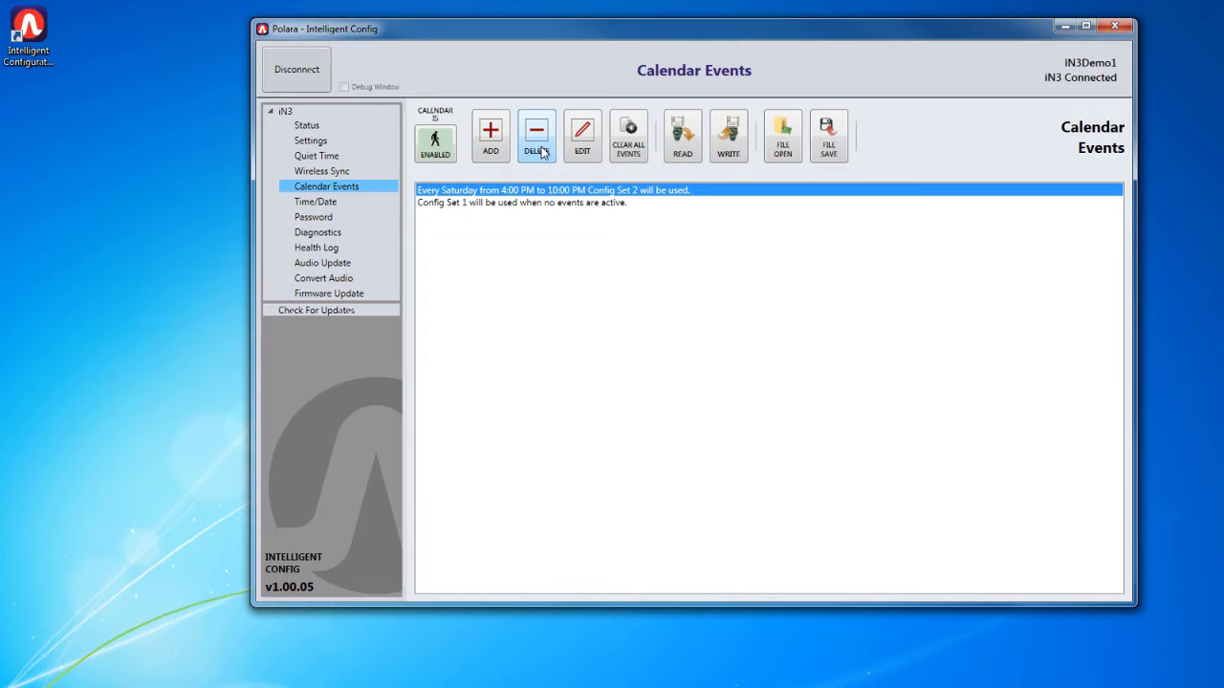
double_click(575, 193)
left_click(741, 474)
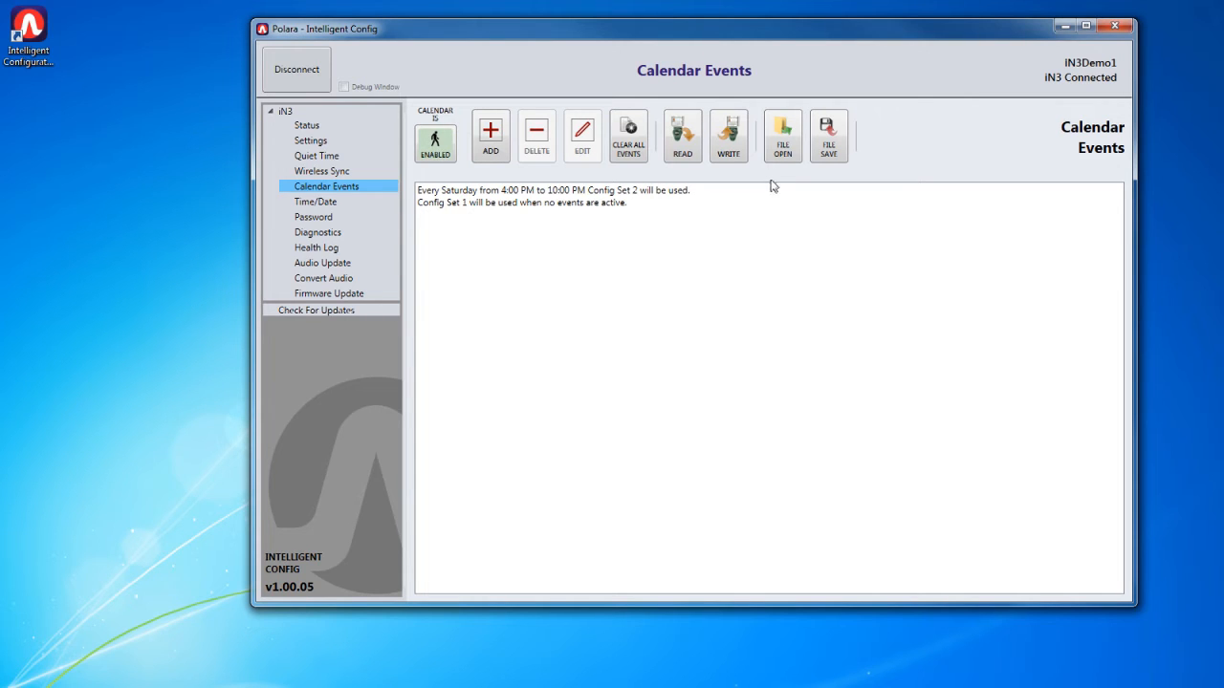
- Save the calendar events to the Desktop as a calendar file named CalendarEvent
left_click(825, 156)
left_click(318, 144)
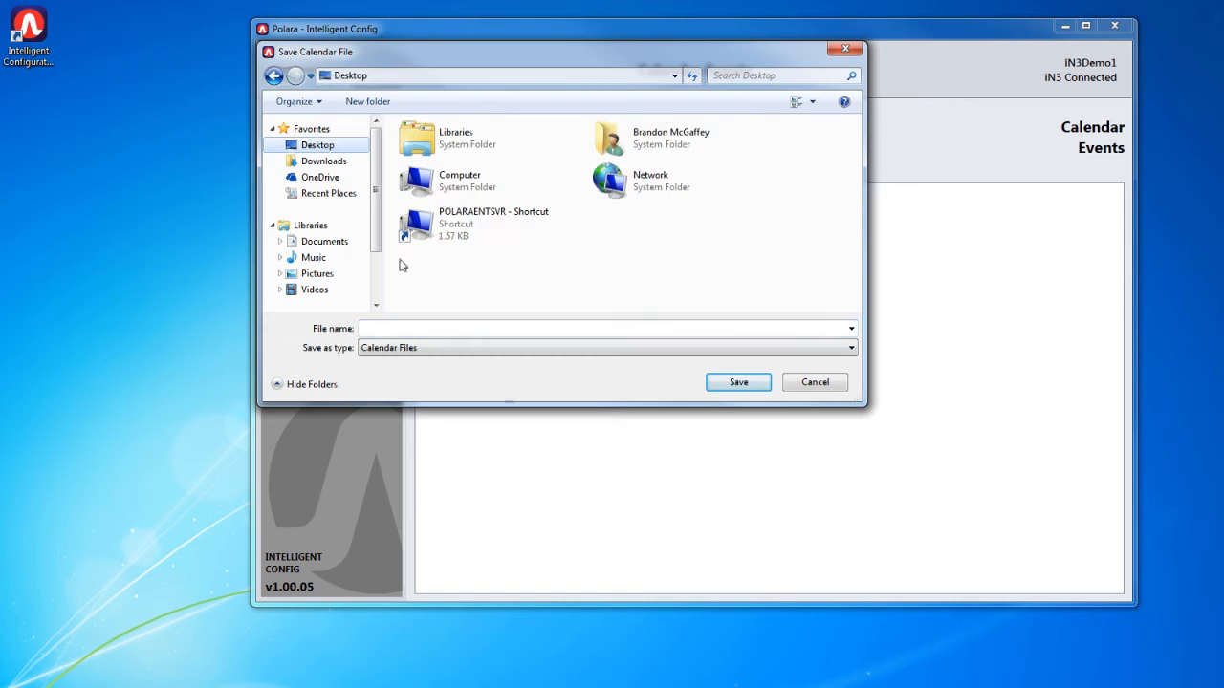
left_click(474, 327)
type("Ca")
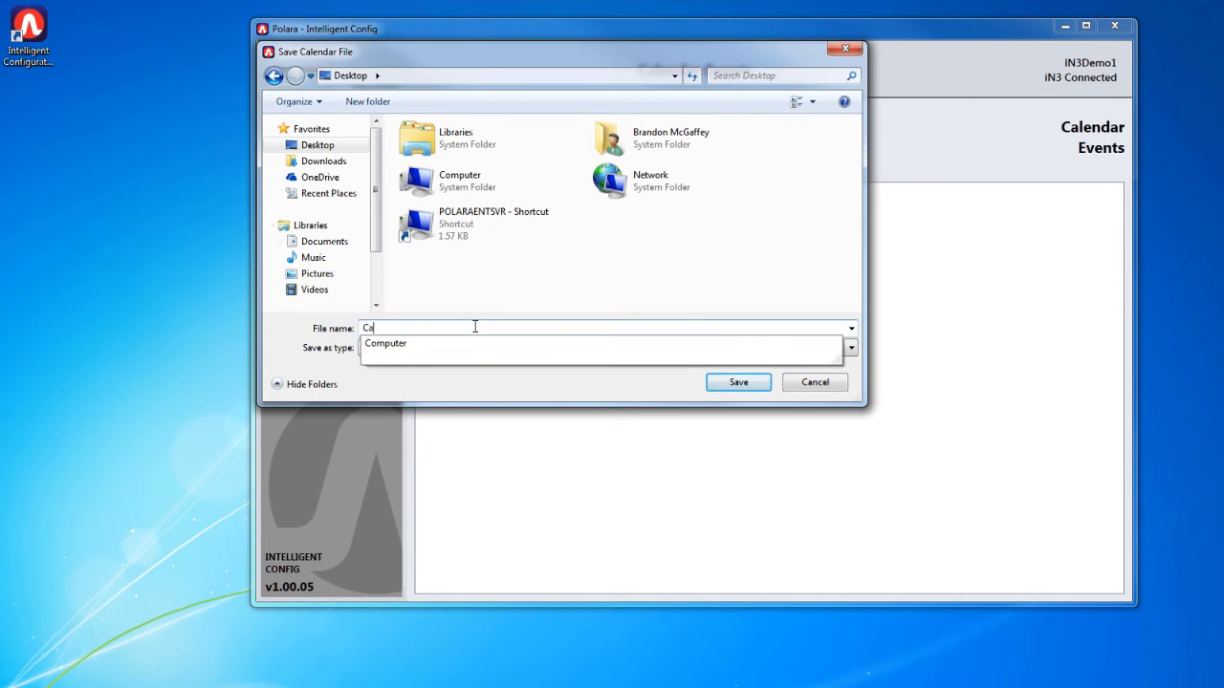
type("lendarEvent")
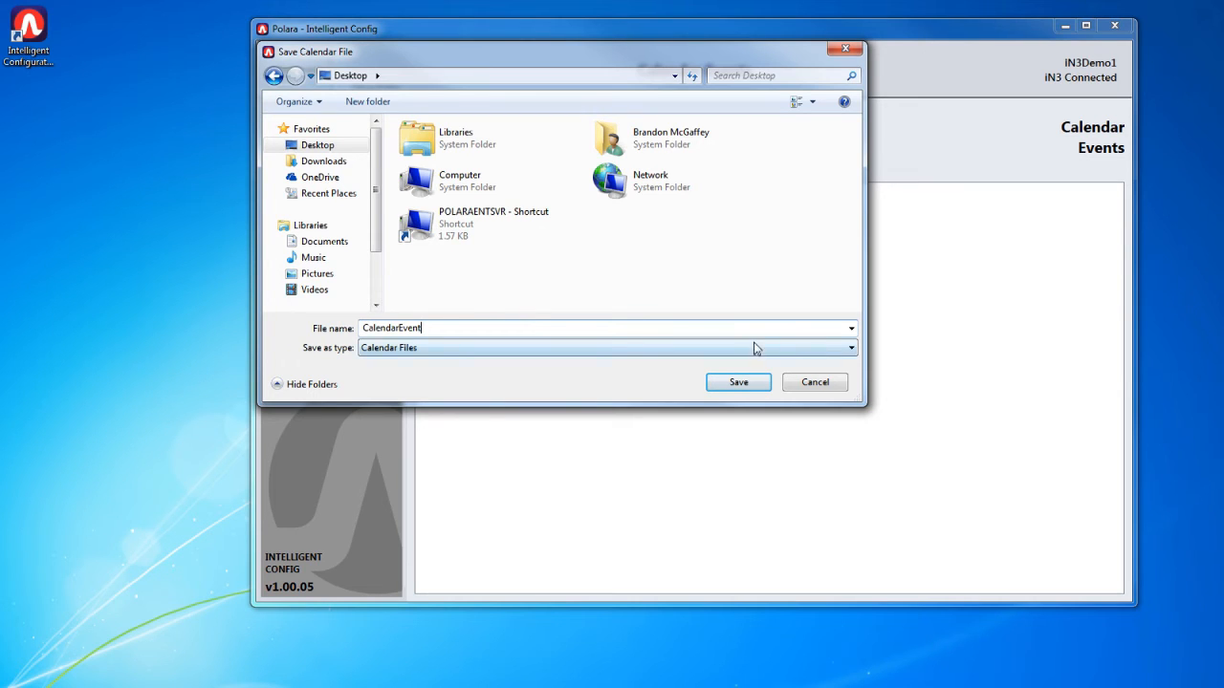
left_click(748, 383)
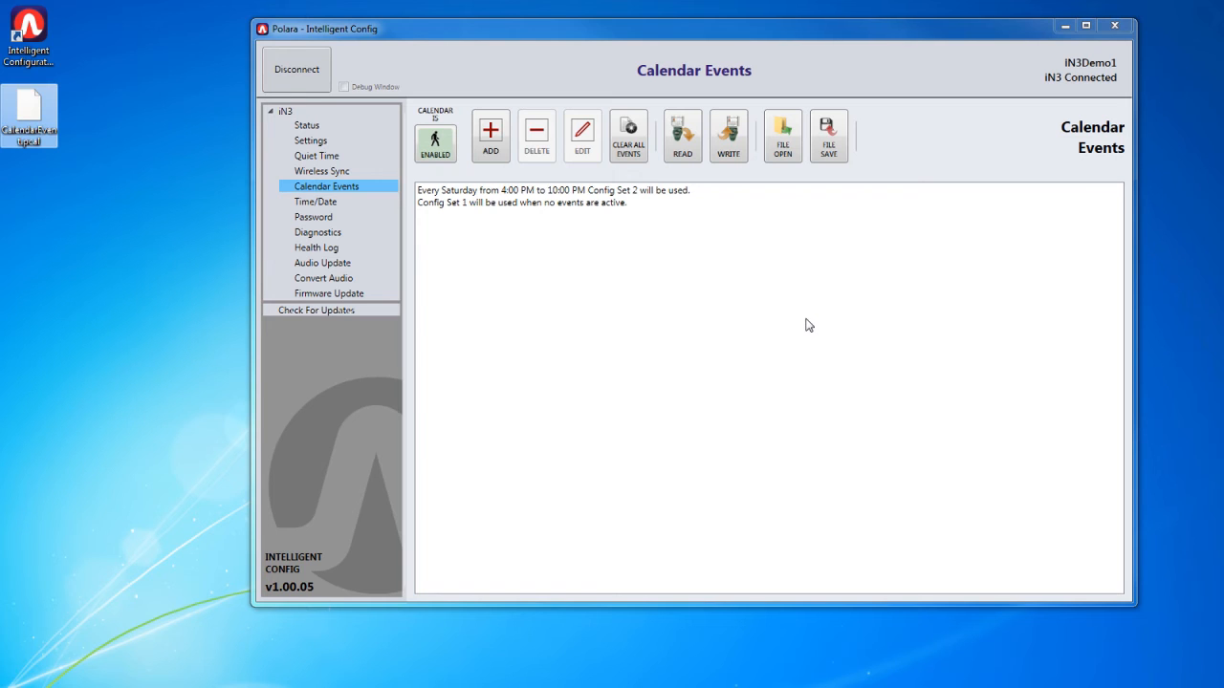
- Load the calendar events from the CalendarEvent.pcal file on the Desktop
left_click(342, 188)
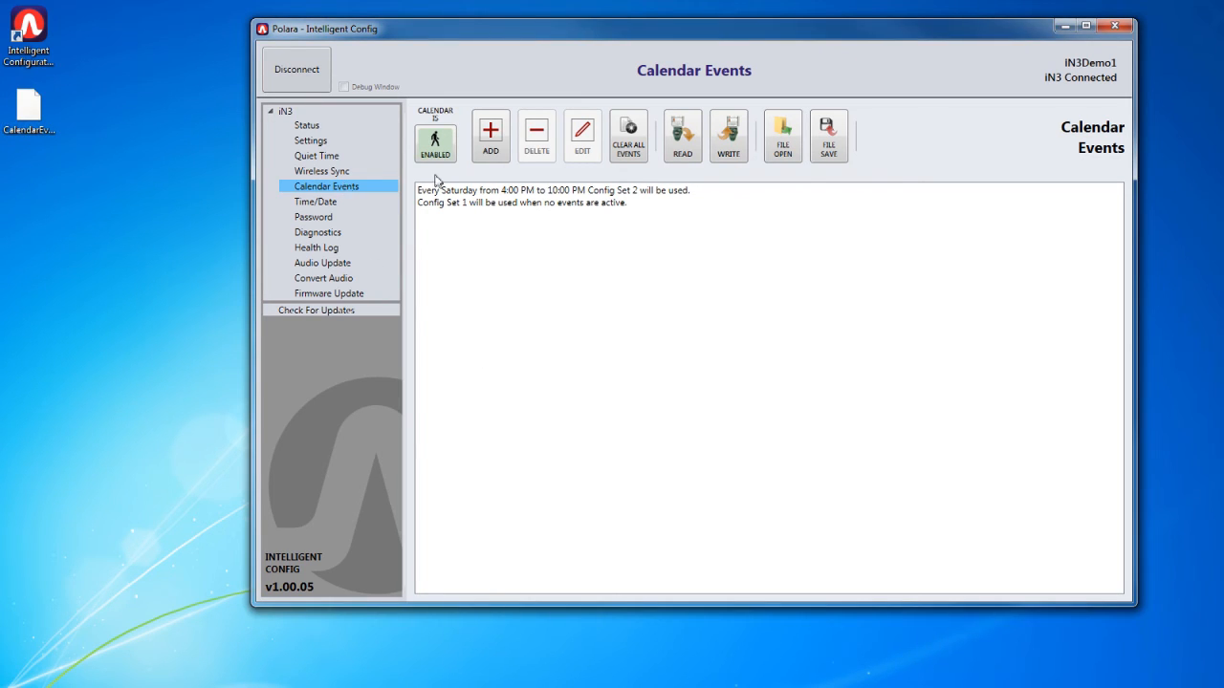
left_click(785, 156)
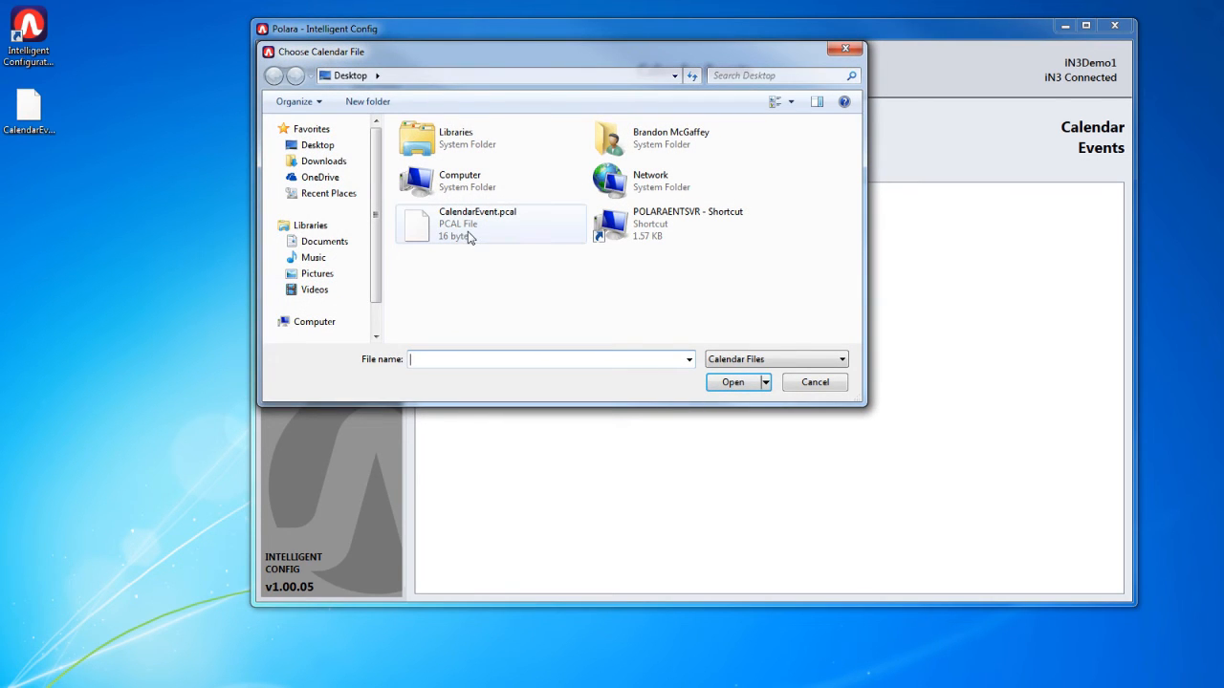
left_click(469, 229)
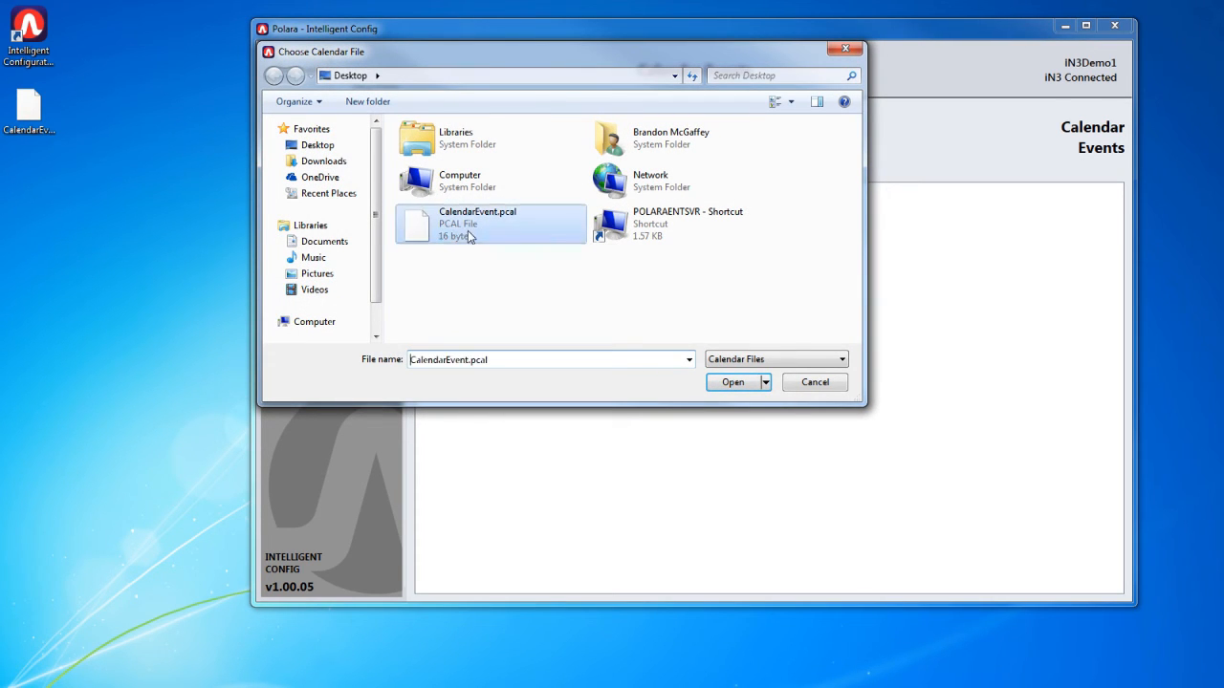
left_click(734, 382)
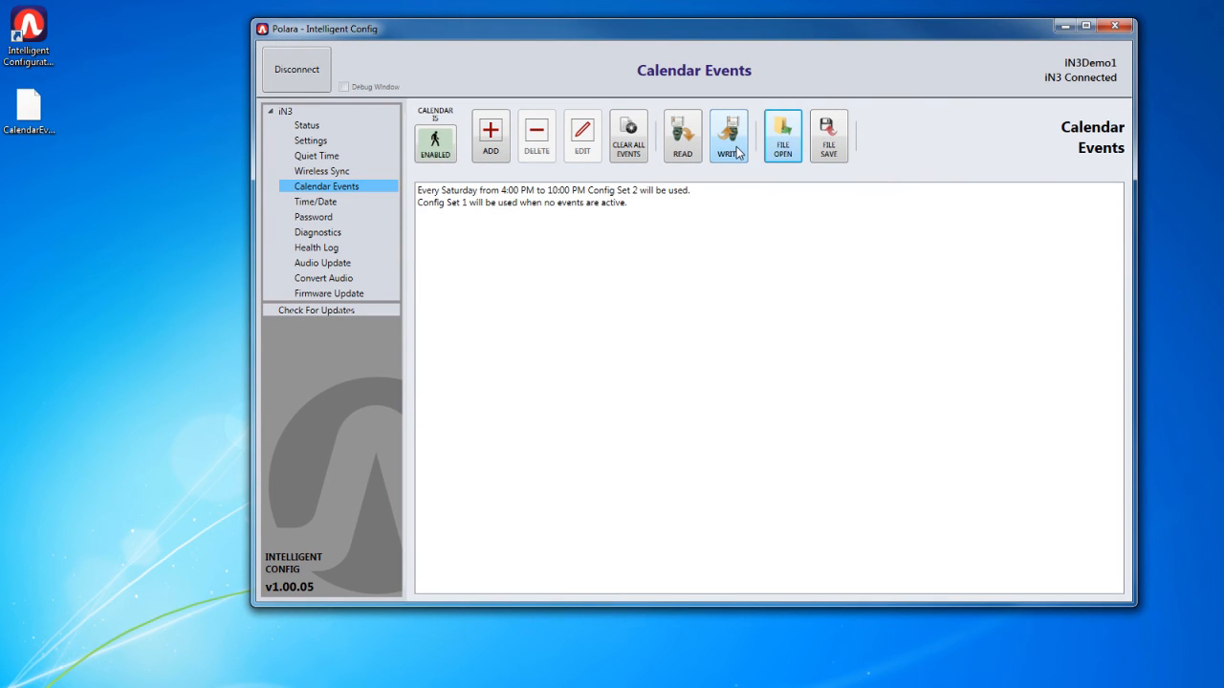
- Write the calendar events loaded from the file to the connected device and dismiss the message
left_click(732, 144)
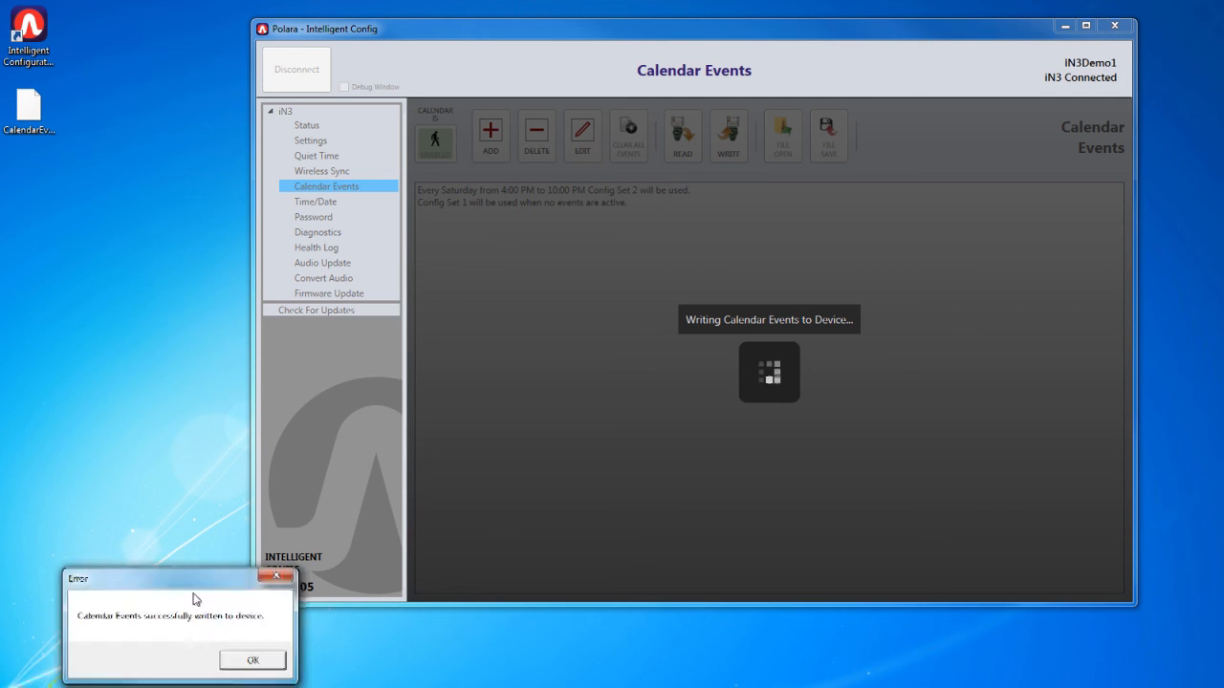
left_click_drag(193, 594, 685, 300)
left_click(709, 355)
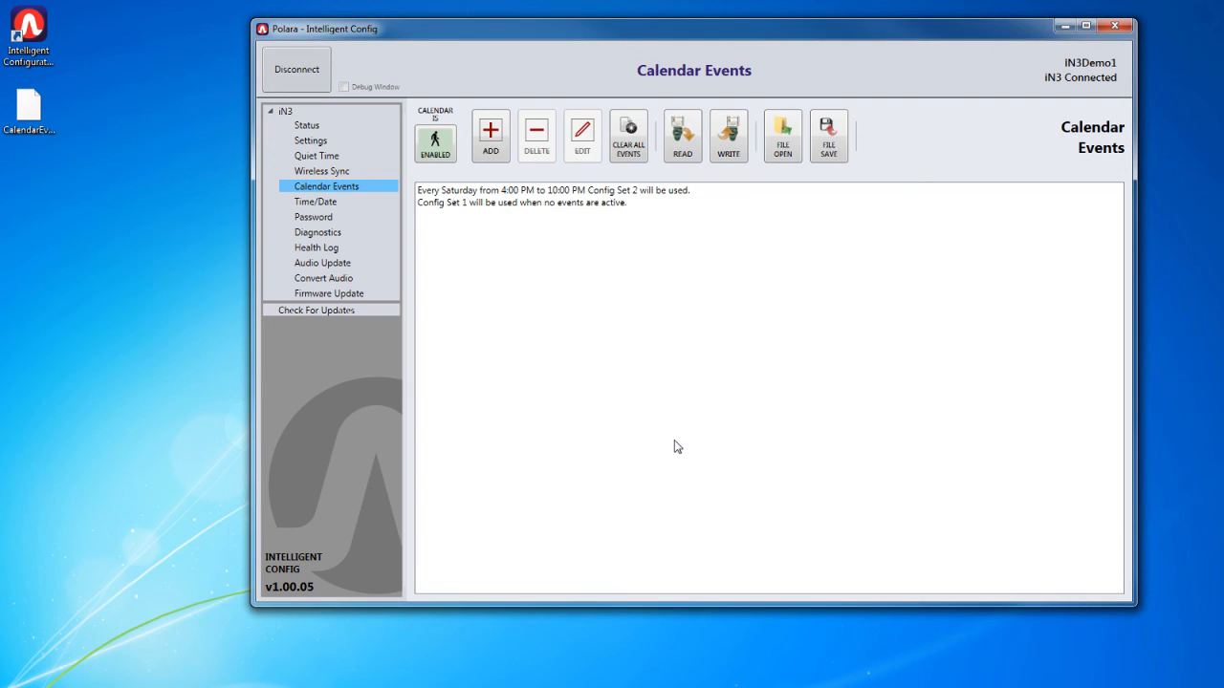